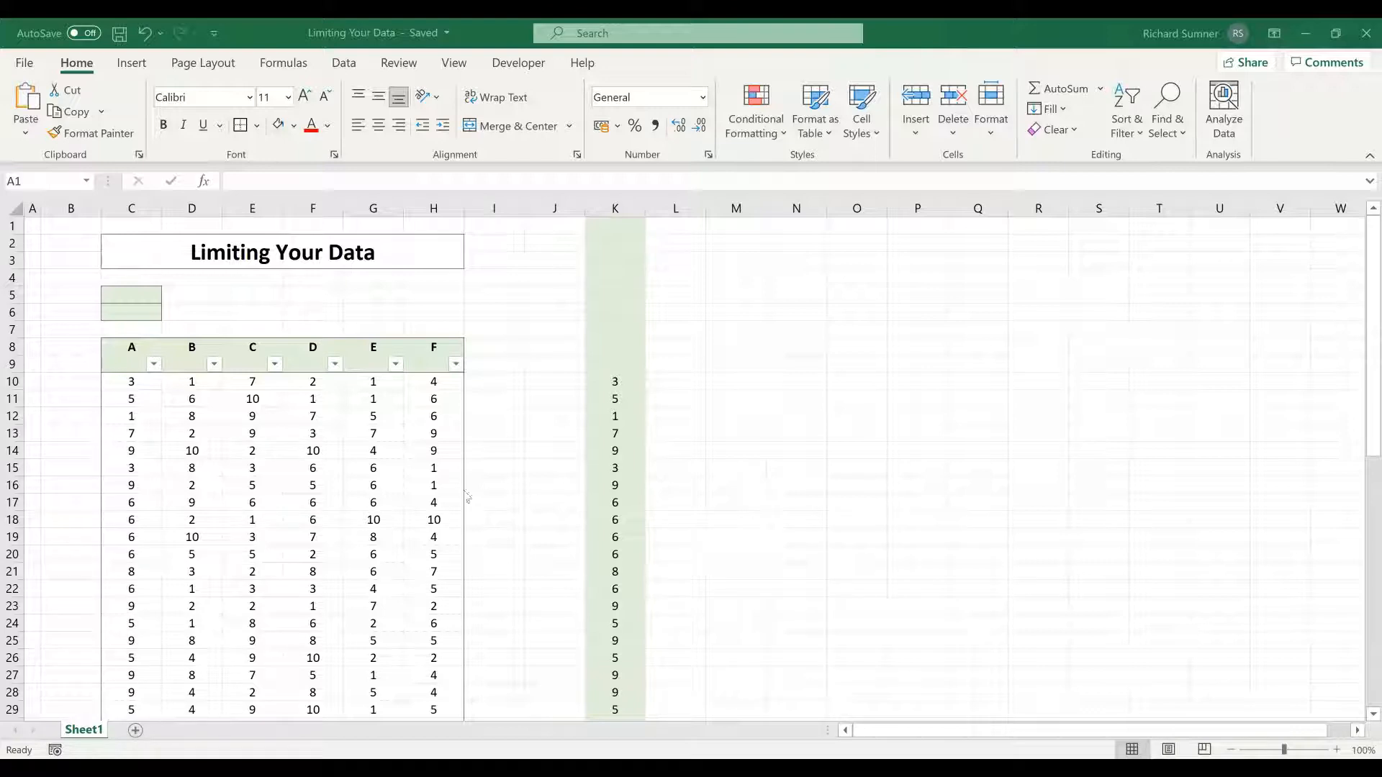
# - Hide all rows from row 61 down to the end of the worksheet
pyautogui.click(157, 384)
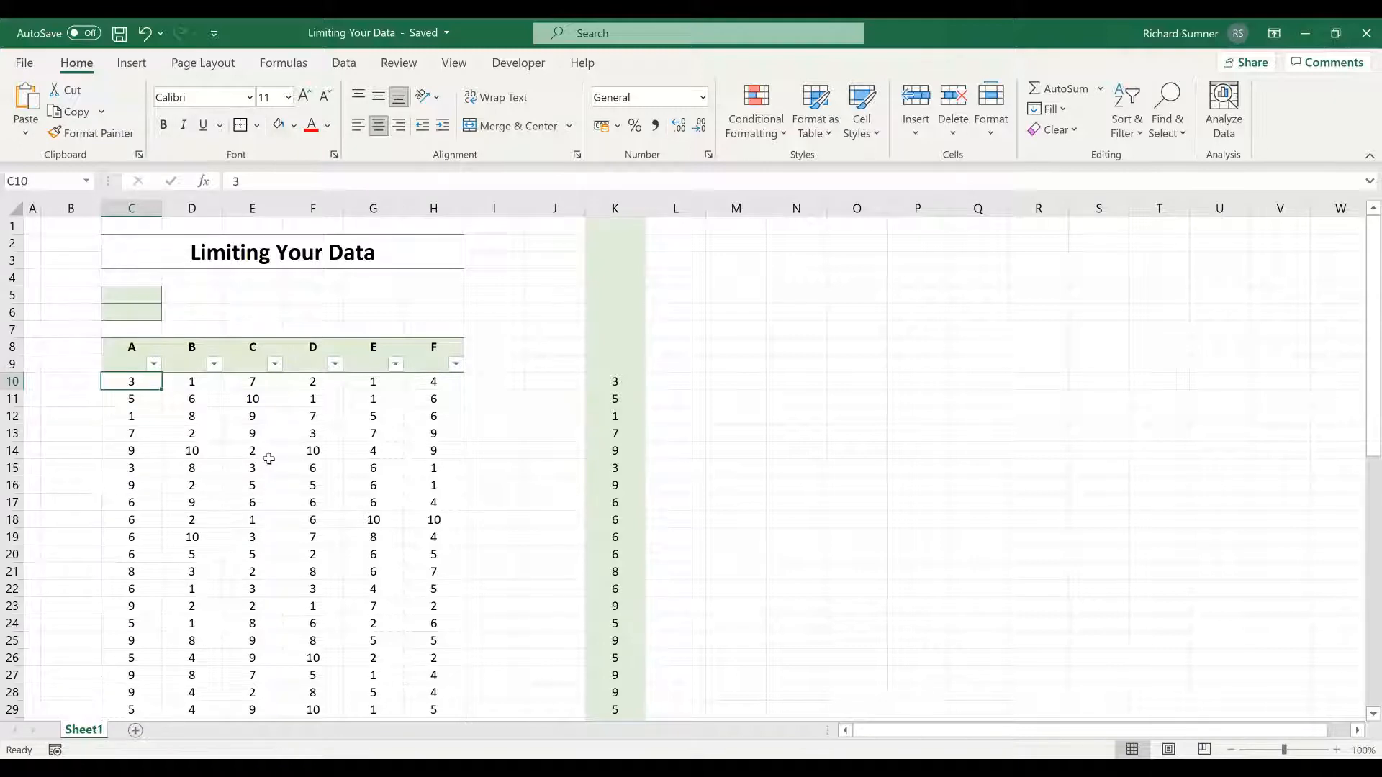
pyautogui.scroll(-14, 268, 460)
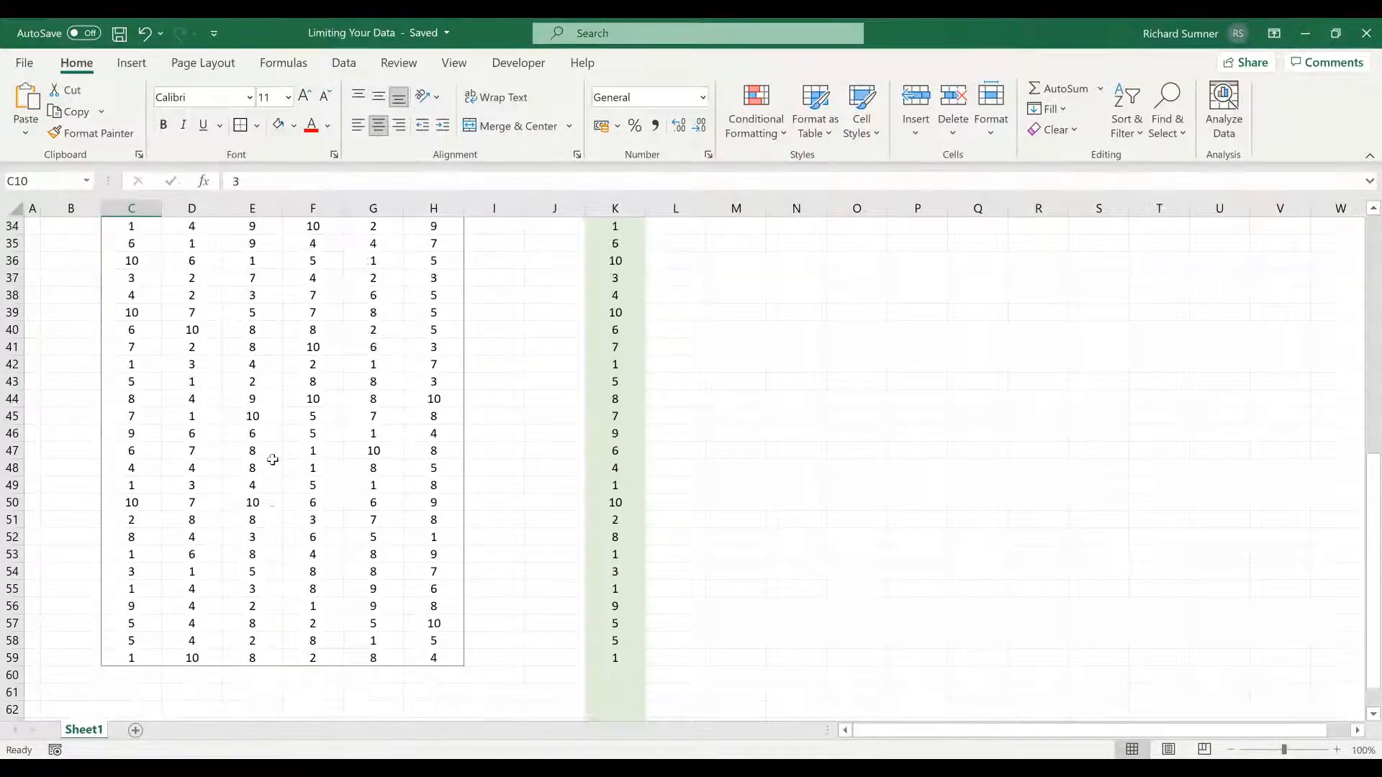
pyautogui.scroll(14, 237, 414)
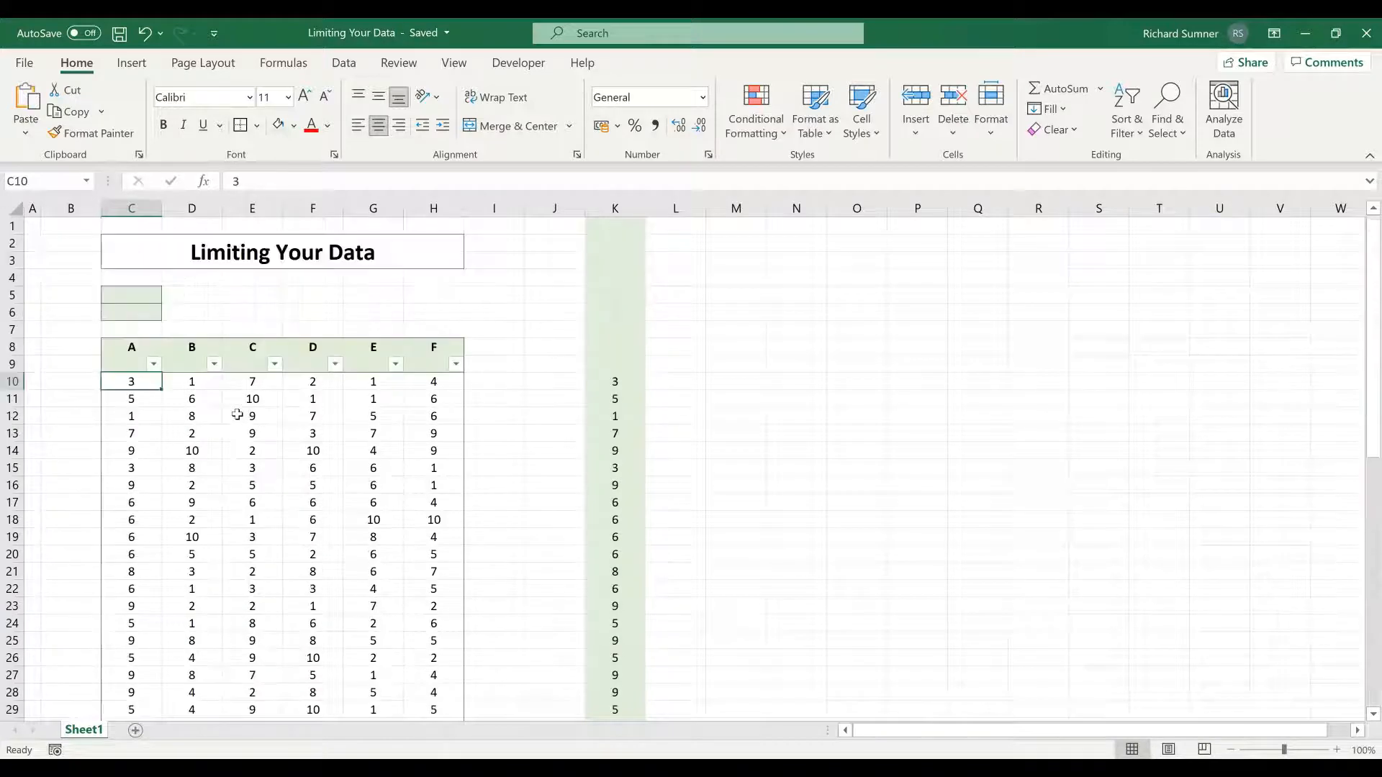
pyautogui.scroll(-6, 236, 413)
pyautogui.scroll(-13, 236, 413)
pyautogui.scroll(4, 235, 408)
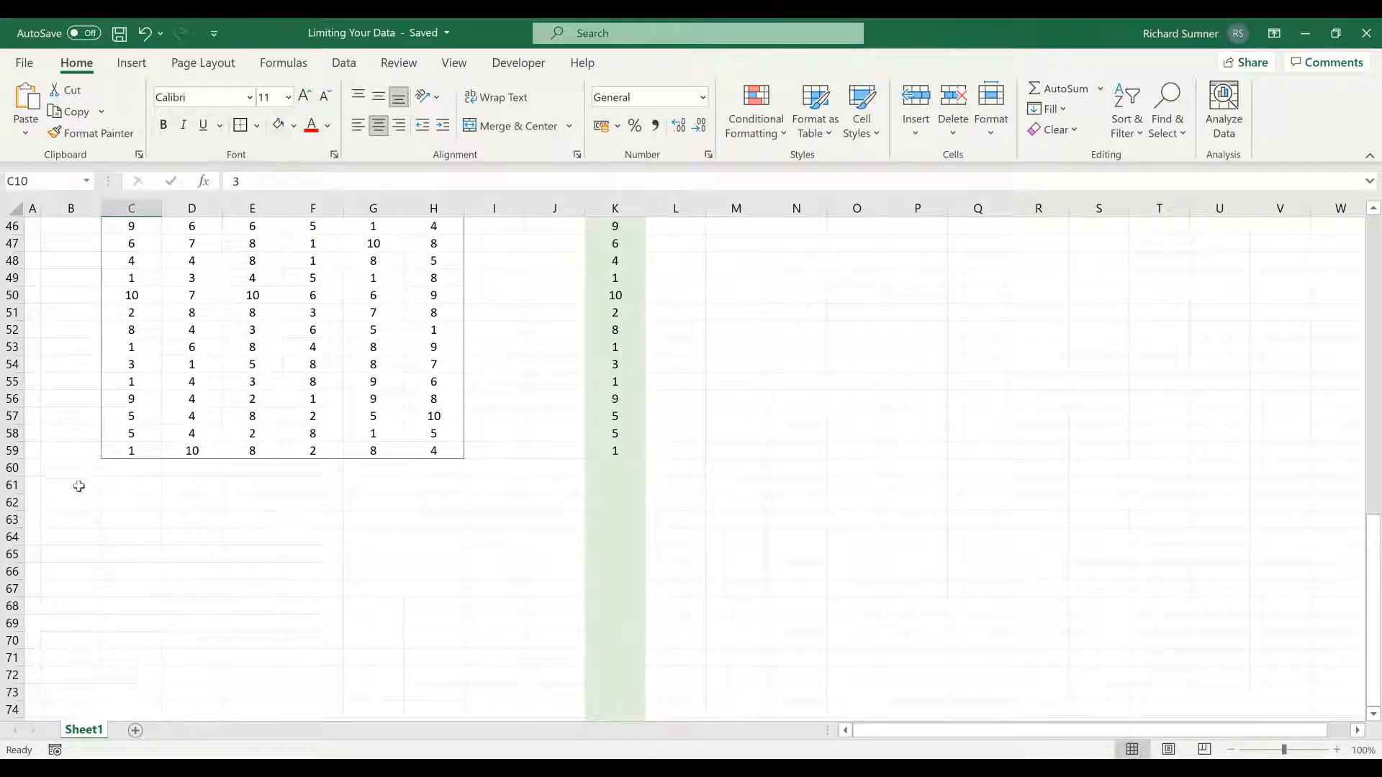
pyautogui.click(15, 485)
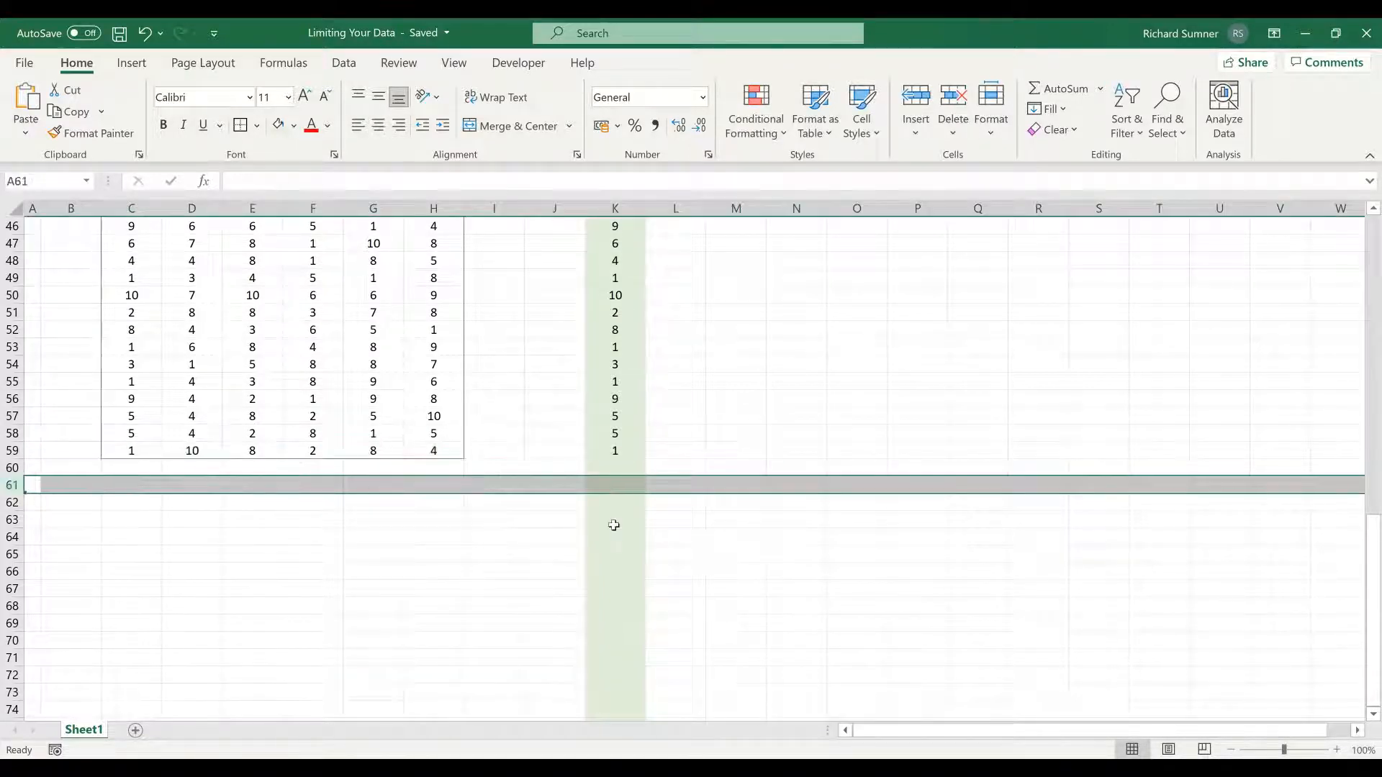
pyautogui.hotkey('ctrl', 'shift', 'Down')
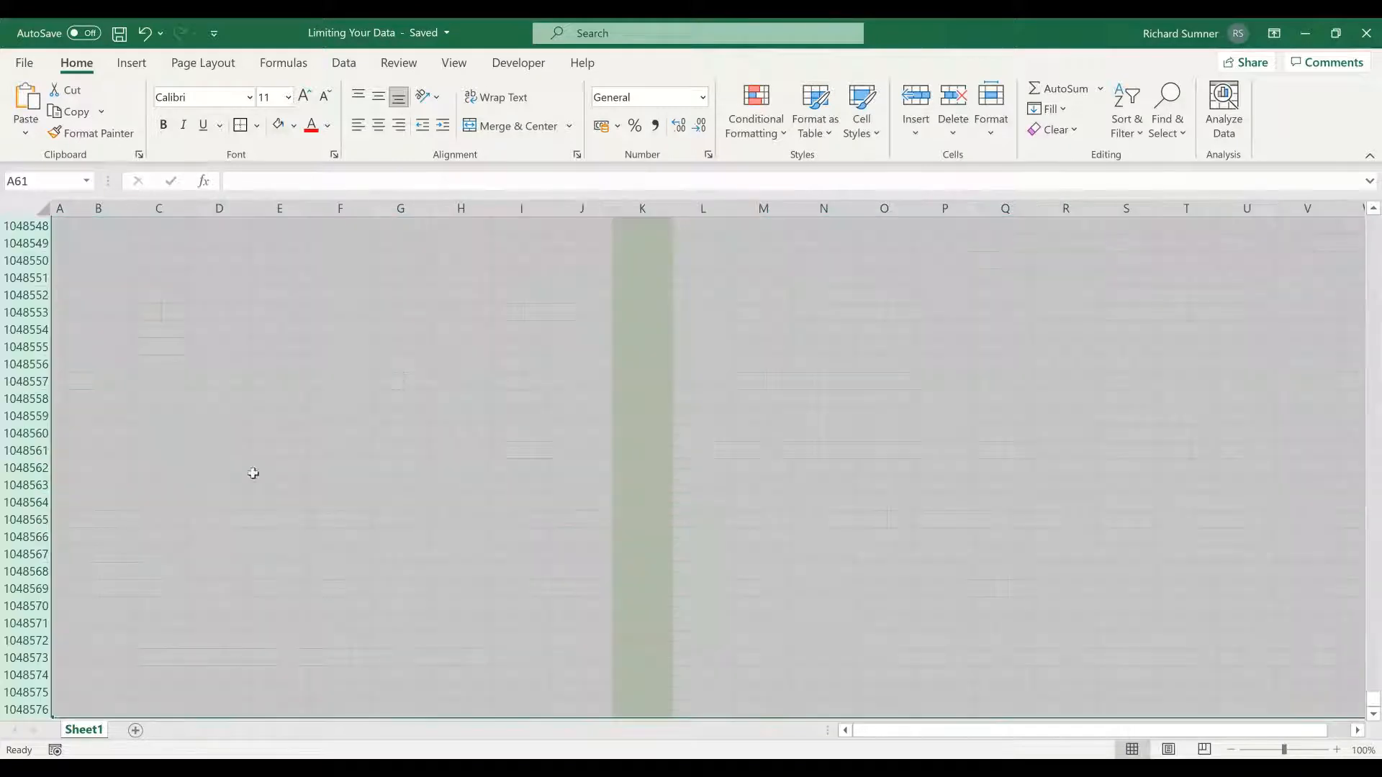
pyautogui.rightClick(24, 432)
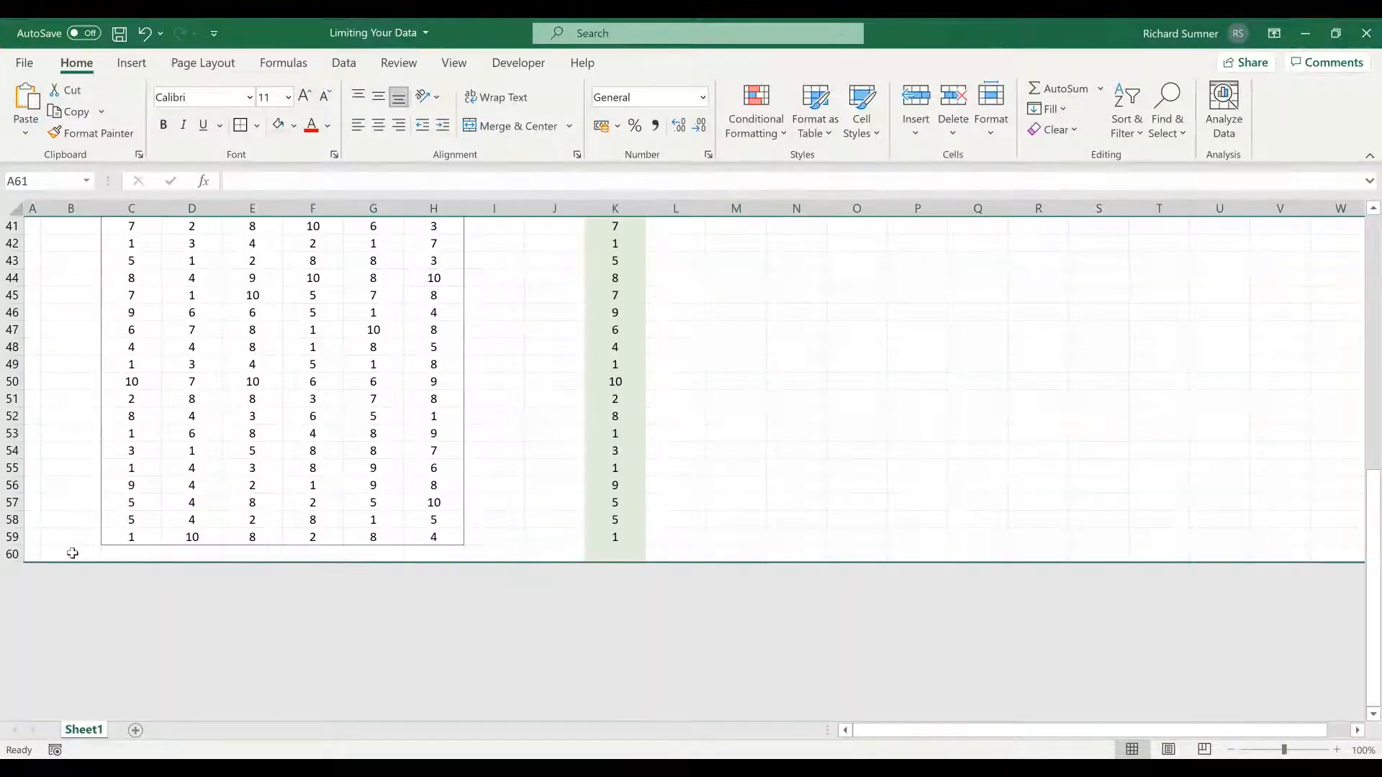
# - Examine the lower edge of the sheet around row 60 and how far the cell cursor can travel below the table
pyautogui.moveTo(73, 553); pyautogui.dragTo(503, 553)
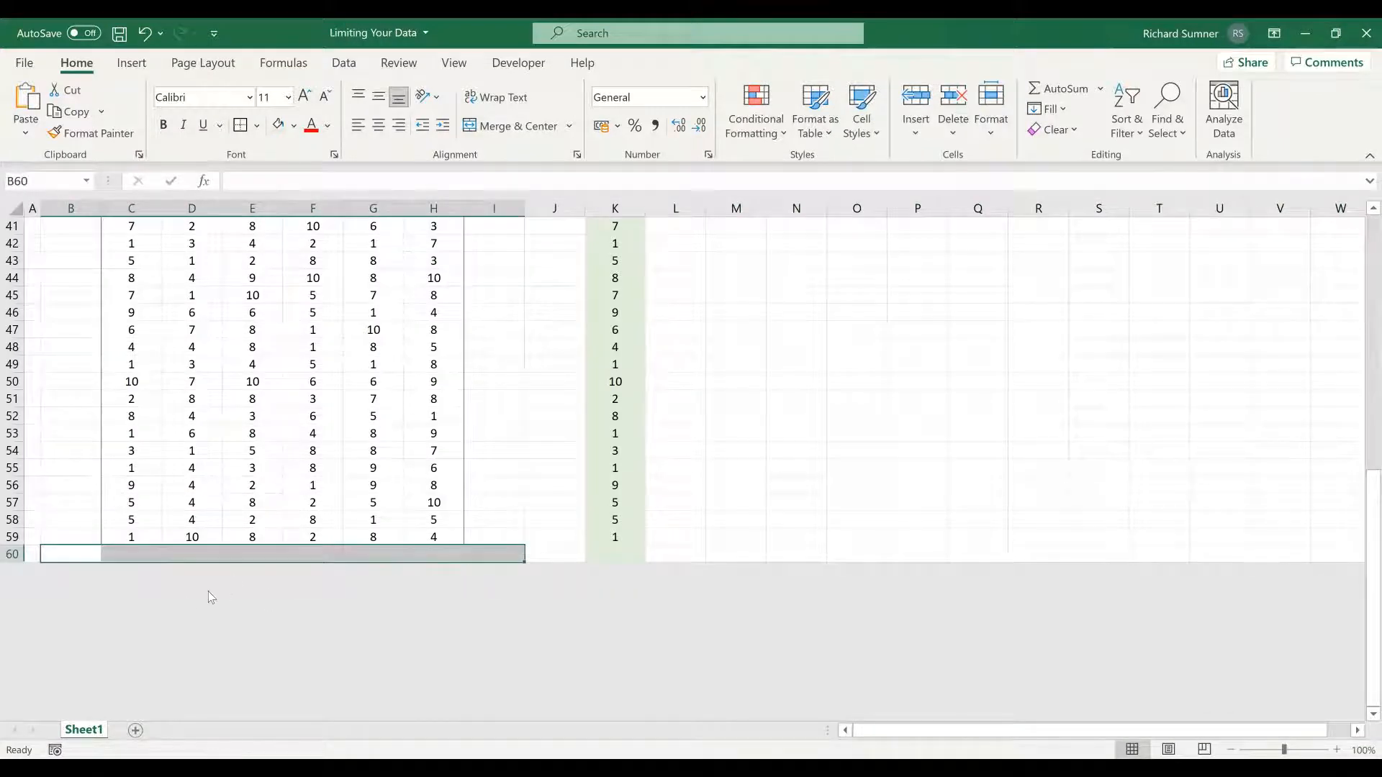
pyautogui.click(483, 490)
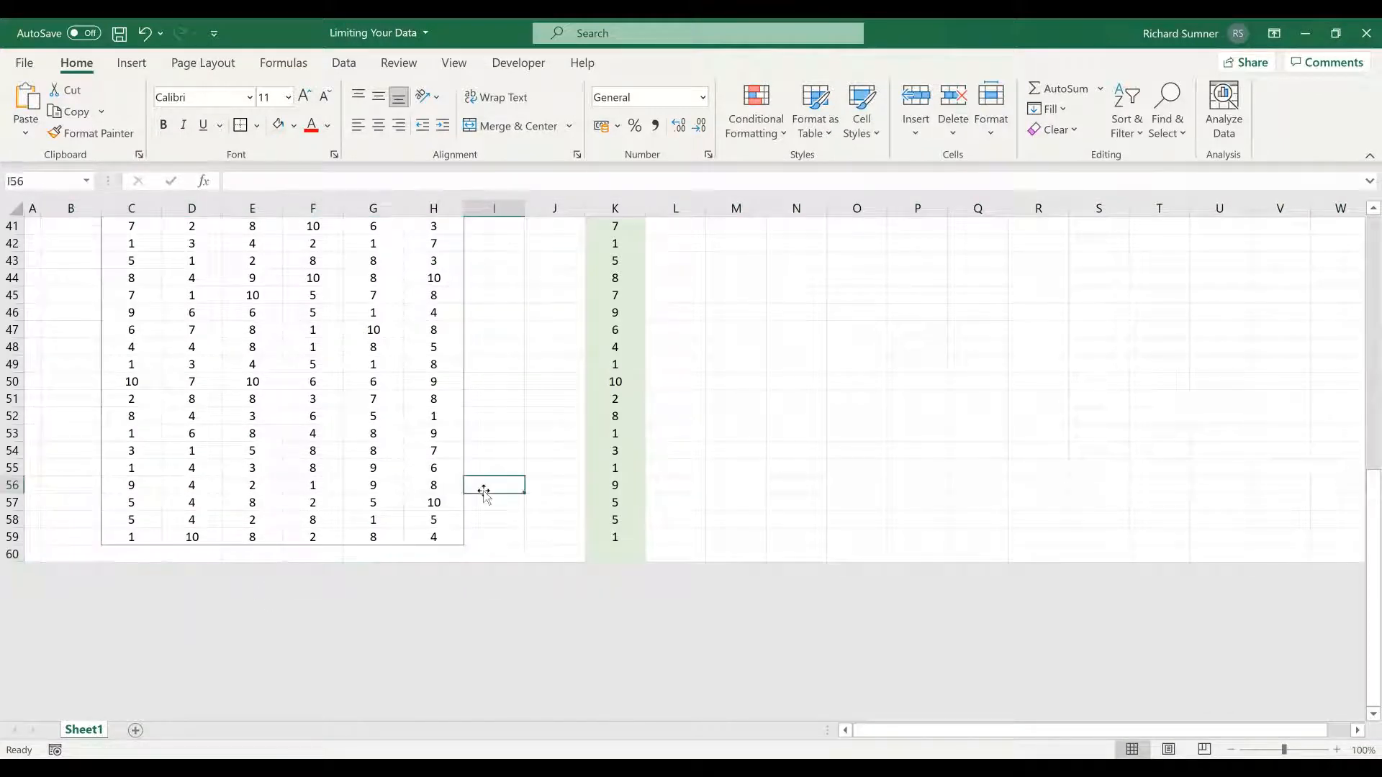
pyautogui.hotkey('ctrl', 'Up')
pyautogui.press('Down')
pyautogui.press('Down')
pyautogui.press('Down')
pyautogui.press('Down')
pyautogui.press('Down')
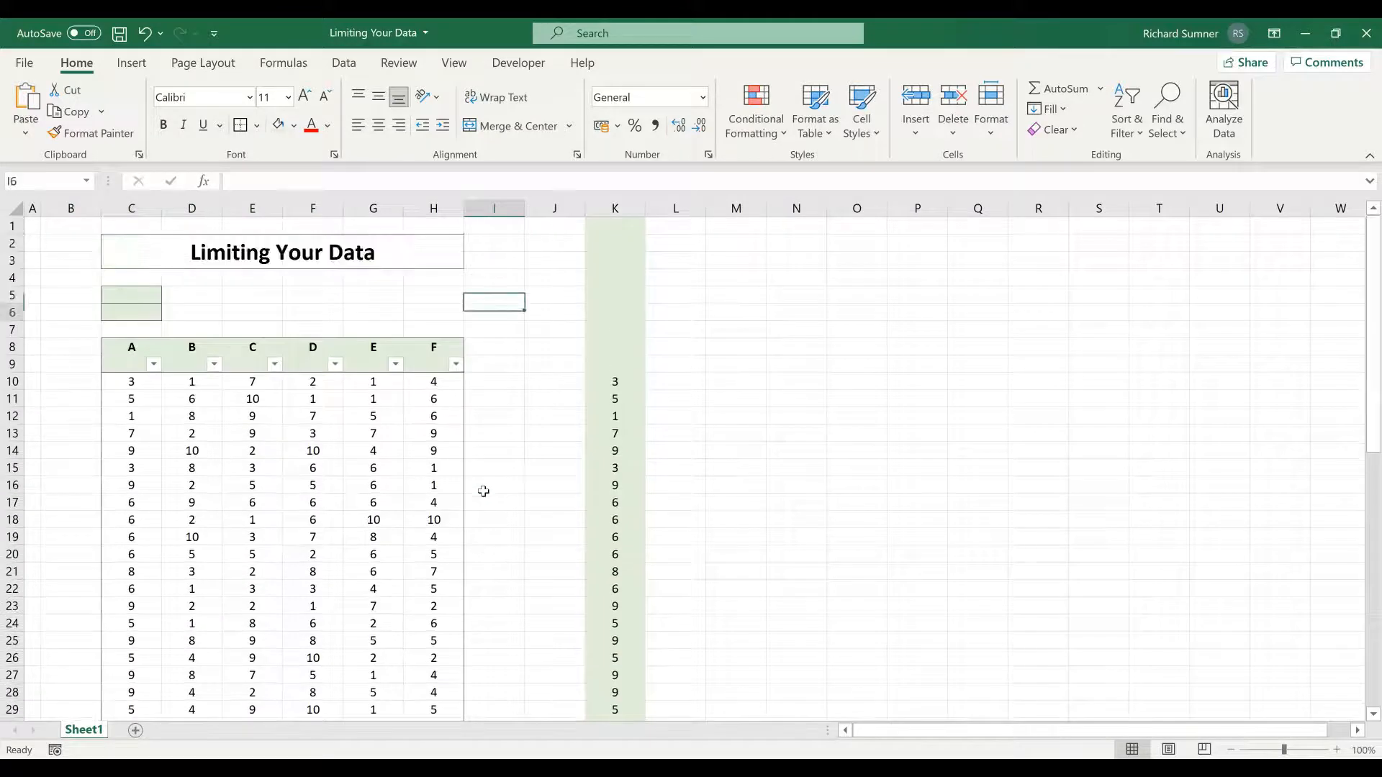
pyautogui.press('Down')
pyautogui.press('Down')
pyautogui.press('Down')
pyautogui.press('Down')
pyautogui.press('Down')
pyautogui.press('Down')
pyautogui.press('Down')
pyautogui.press('Down')
pyautogui.press('Down')
pyautogui.press('Down')
pyautogui.press('Down')
pyautogui.press('Down')
pyautogui.press('Down')
pyautogui.press('Down')
pyautogui.press('Down')
pyautogui.press('Down')
pyautogui.press('Down')
pyautogui.press('Down')
pyautogui.press('Down')
pyautogui.press('Down')
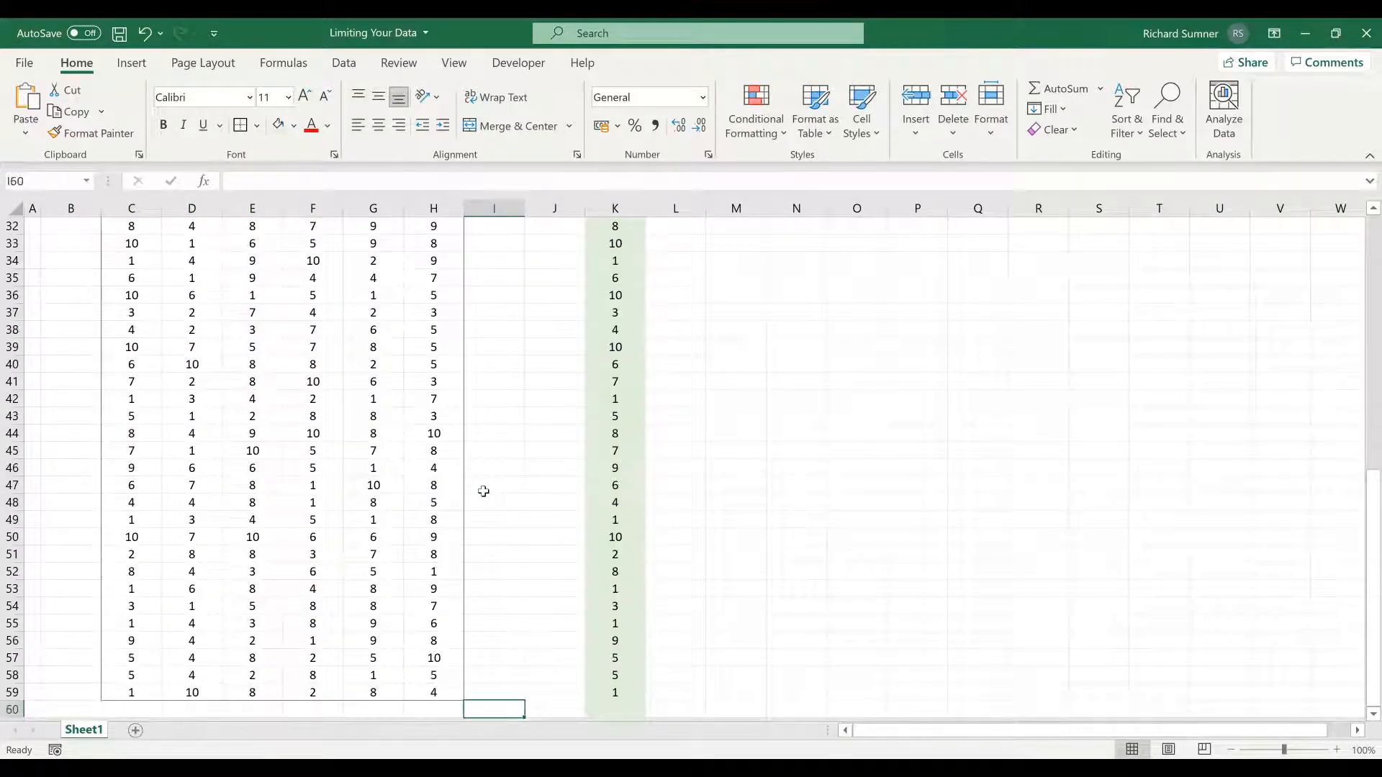
pyautogui.press('Left')
pyautogui.press('Left')
pyautogui.press('Left')
pyautogui.press('Left')
pyautogui.press('Left')
pyautogui.press('Left')
pyautogui.press('Left')
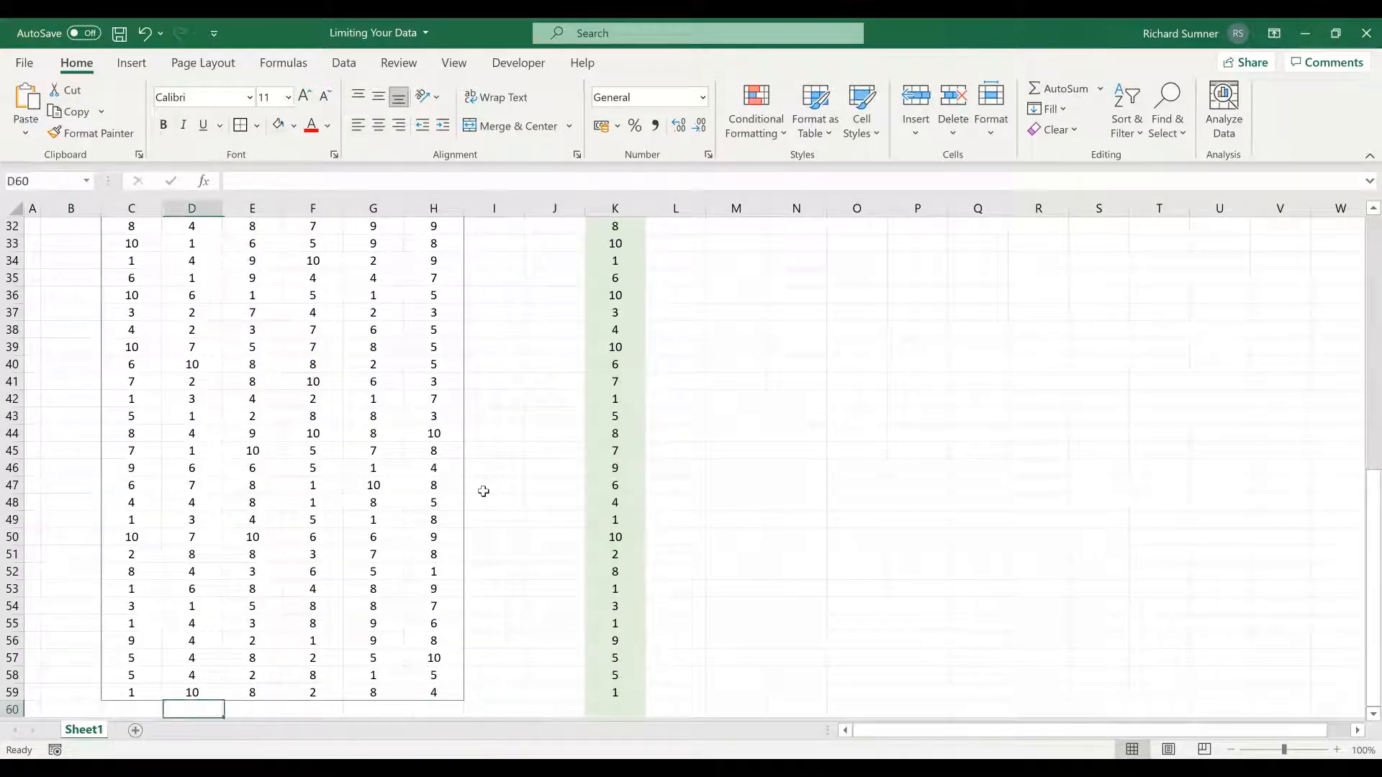
pyautogui.press('Right')
pyautogui.press('Up')
pyautogui.press('Up')
pyautogui.press('Up')
pyautogui.press('Up')
pyautogui.press('Up')
pyautogui.press('Up')
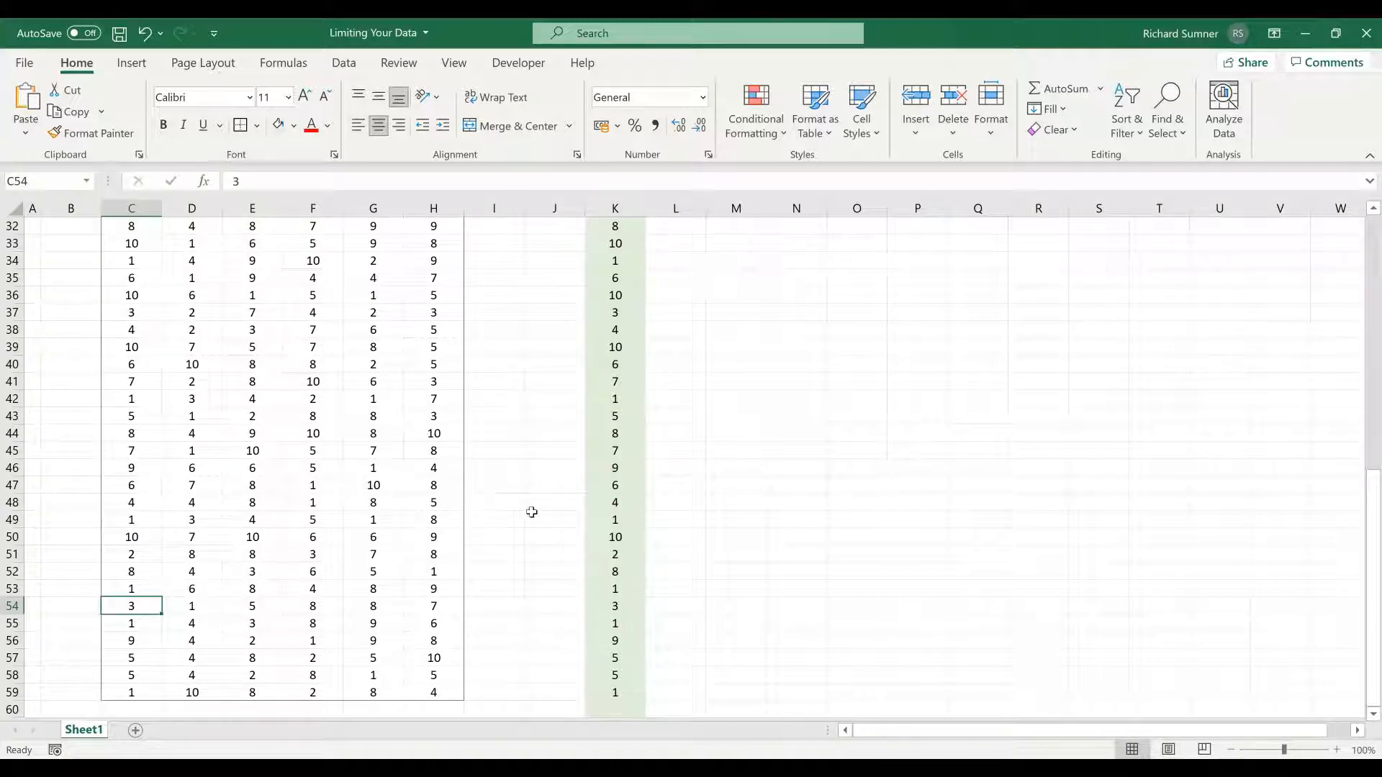
# - Enter =SUM($C$10:$C$59) in C6 to total column A of the table
pyautogui.scroll(10, 559, 465)
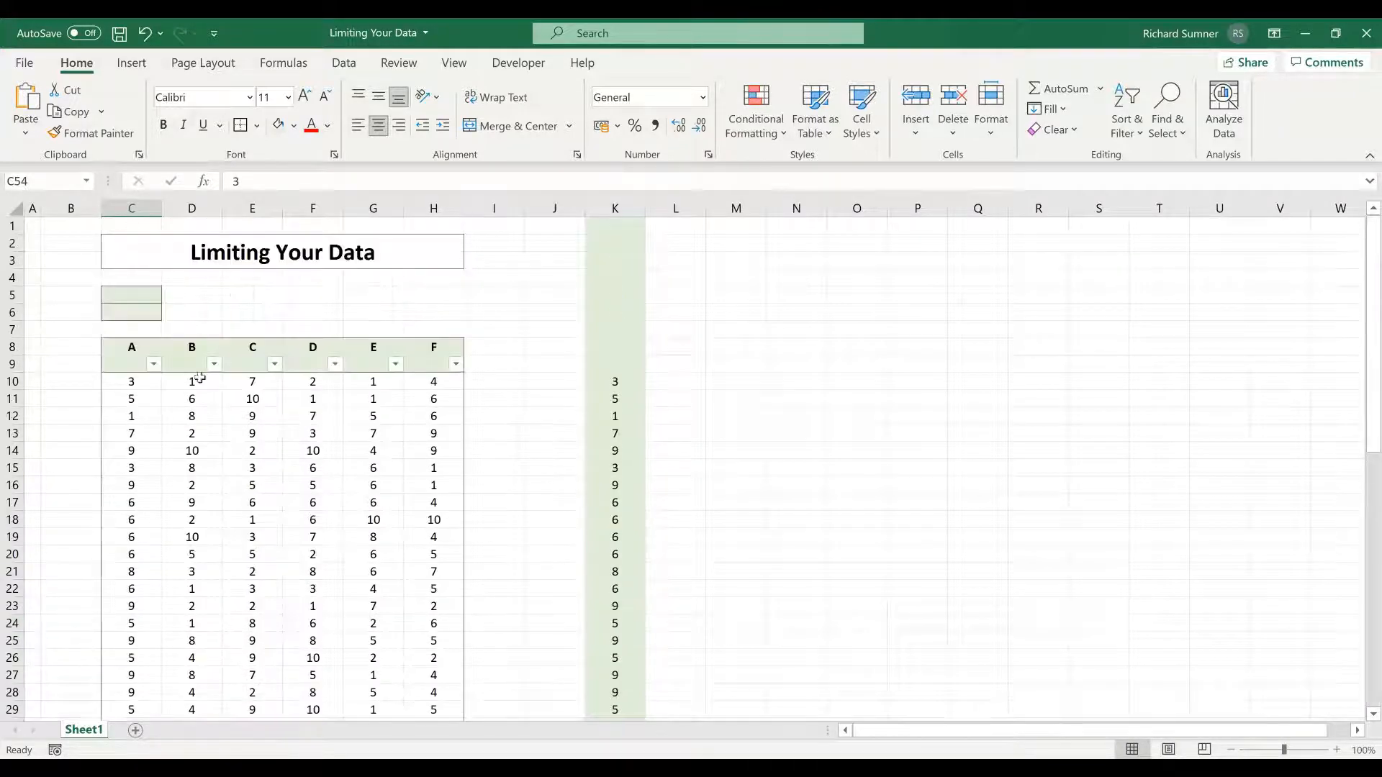
pyautogui.click(143, 315)
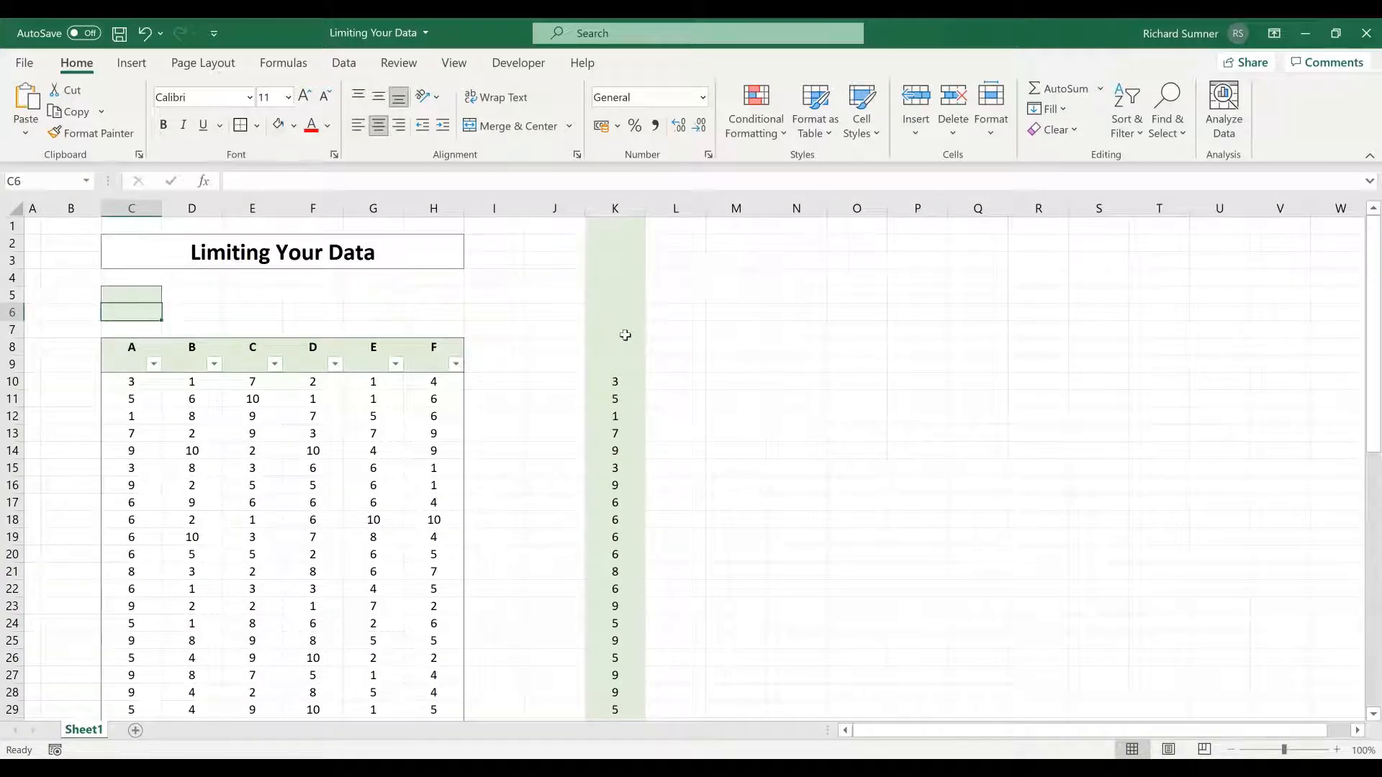
pyautogui.write('=')
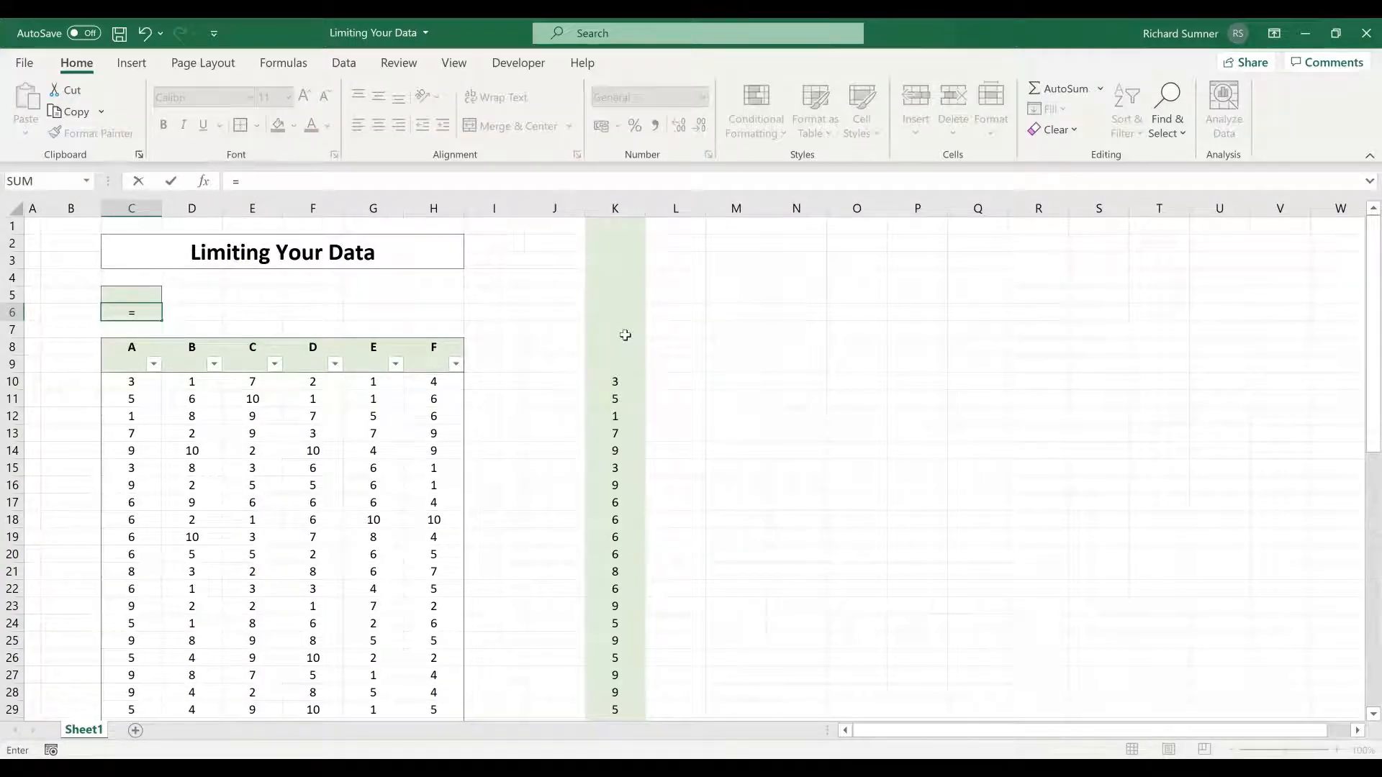
pyautogui.write('SUM(')
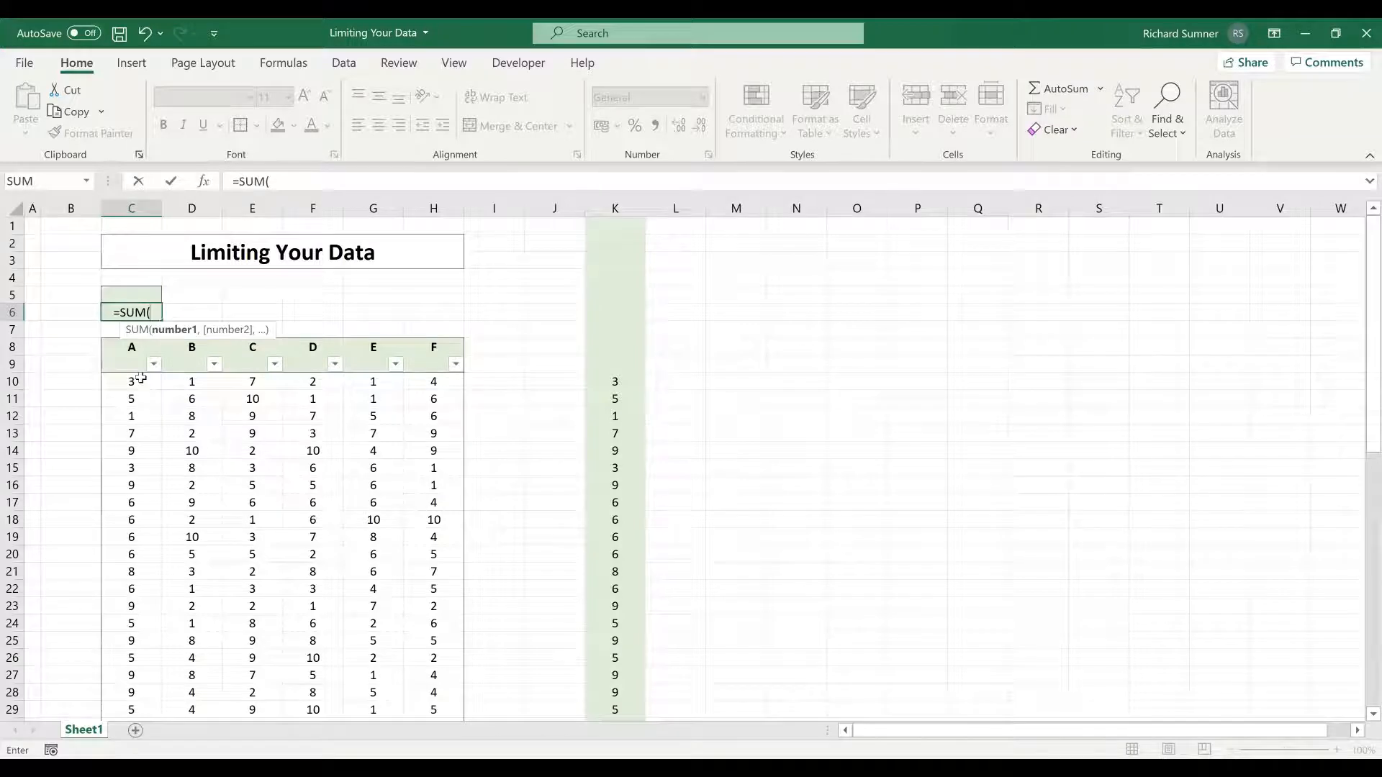
pyautogui.click(141, 378)
pyautogui.hotkey('ctrl', 'shift', 'Down')
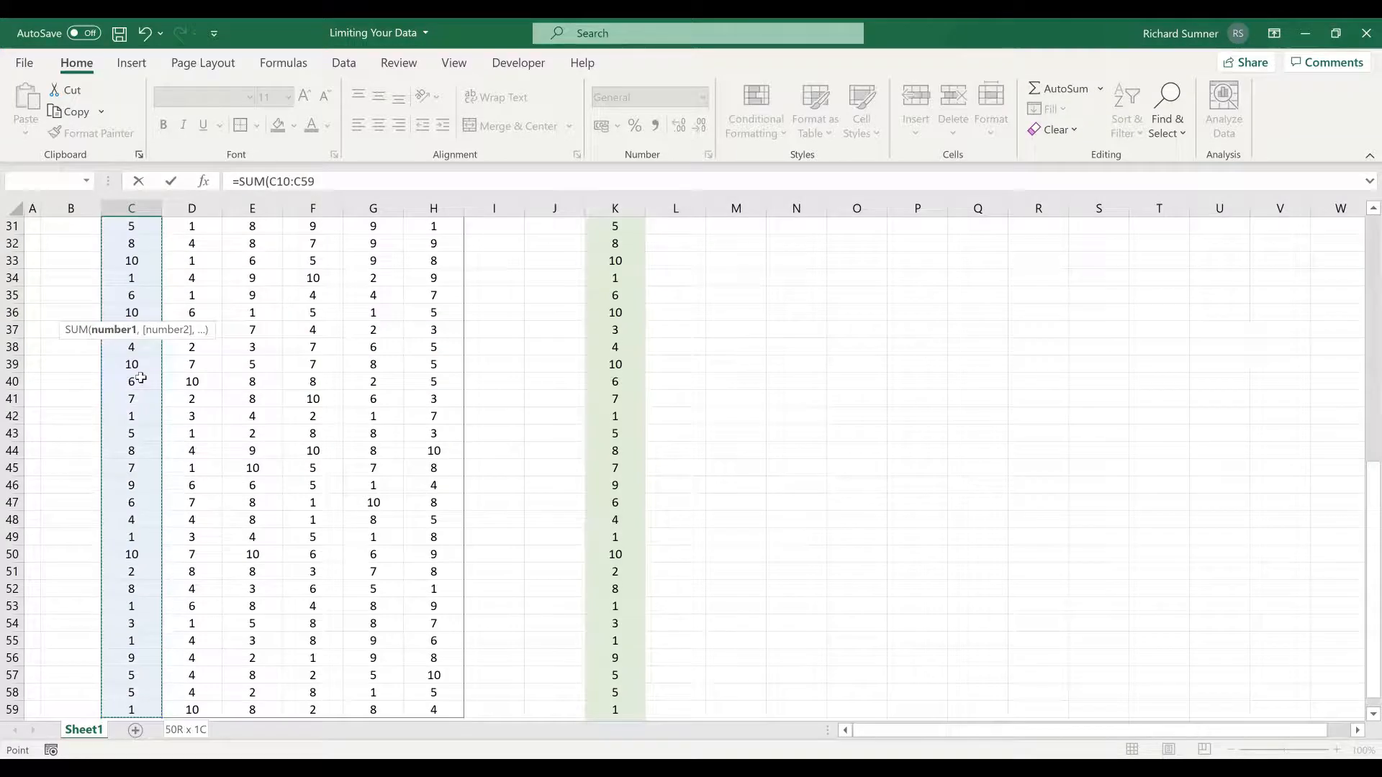
pyautogui.press('F4')
pyautogui.write(')')
pyautogui.press('Return')
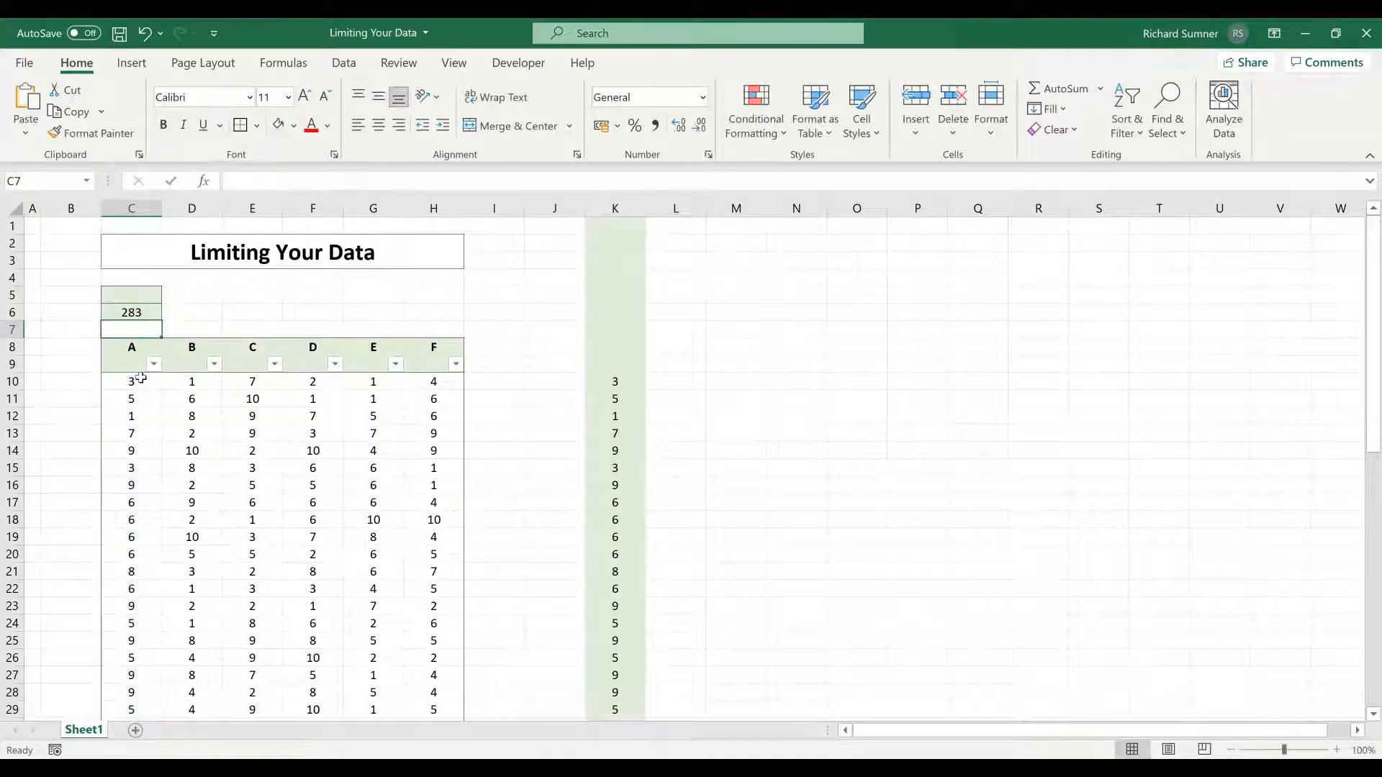
pyautogui.press('Up')
# - Enter 10 in C60, directly below the last row of the table
pyautogui.click(153, 419)
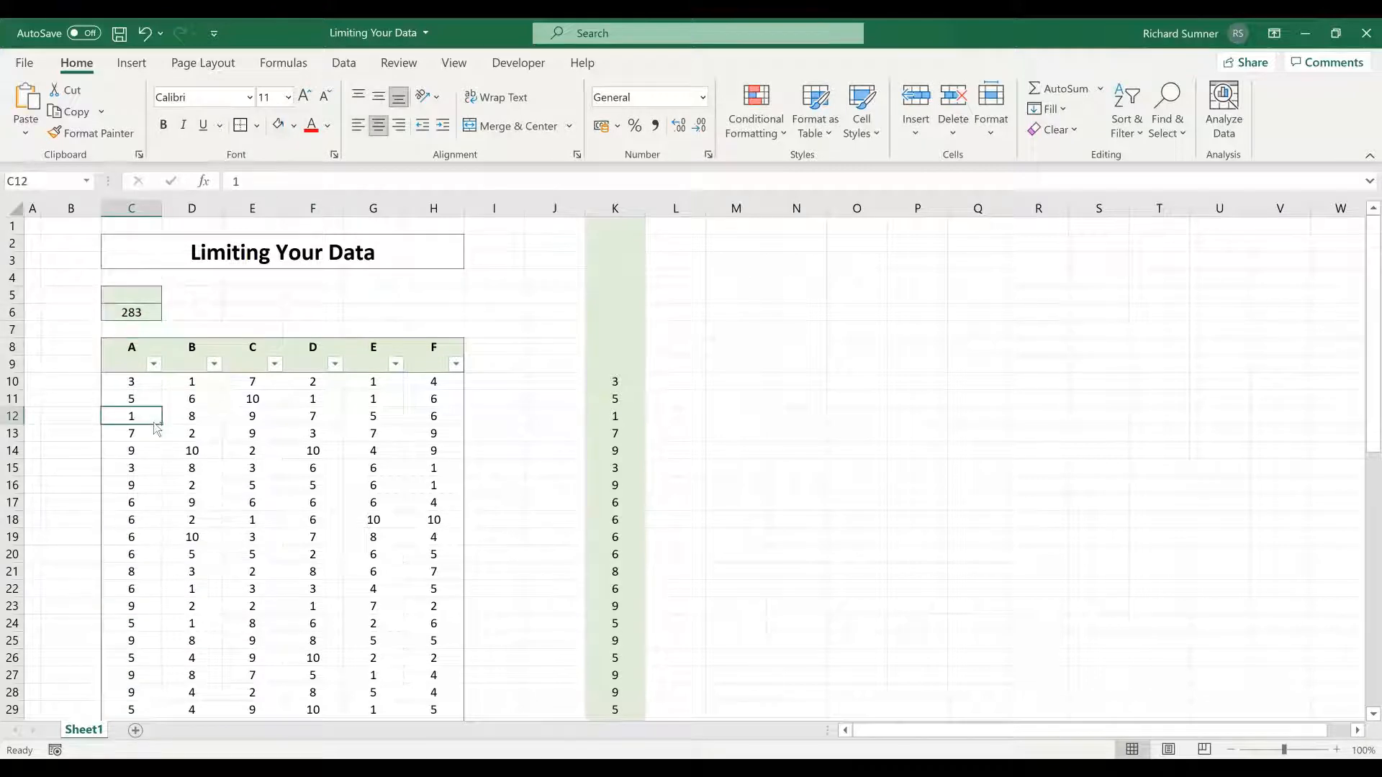
pyautogui.hotkey('ctrl', 'Down')
pyautogui.press('Down')
pyautogui.write('1')
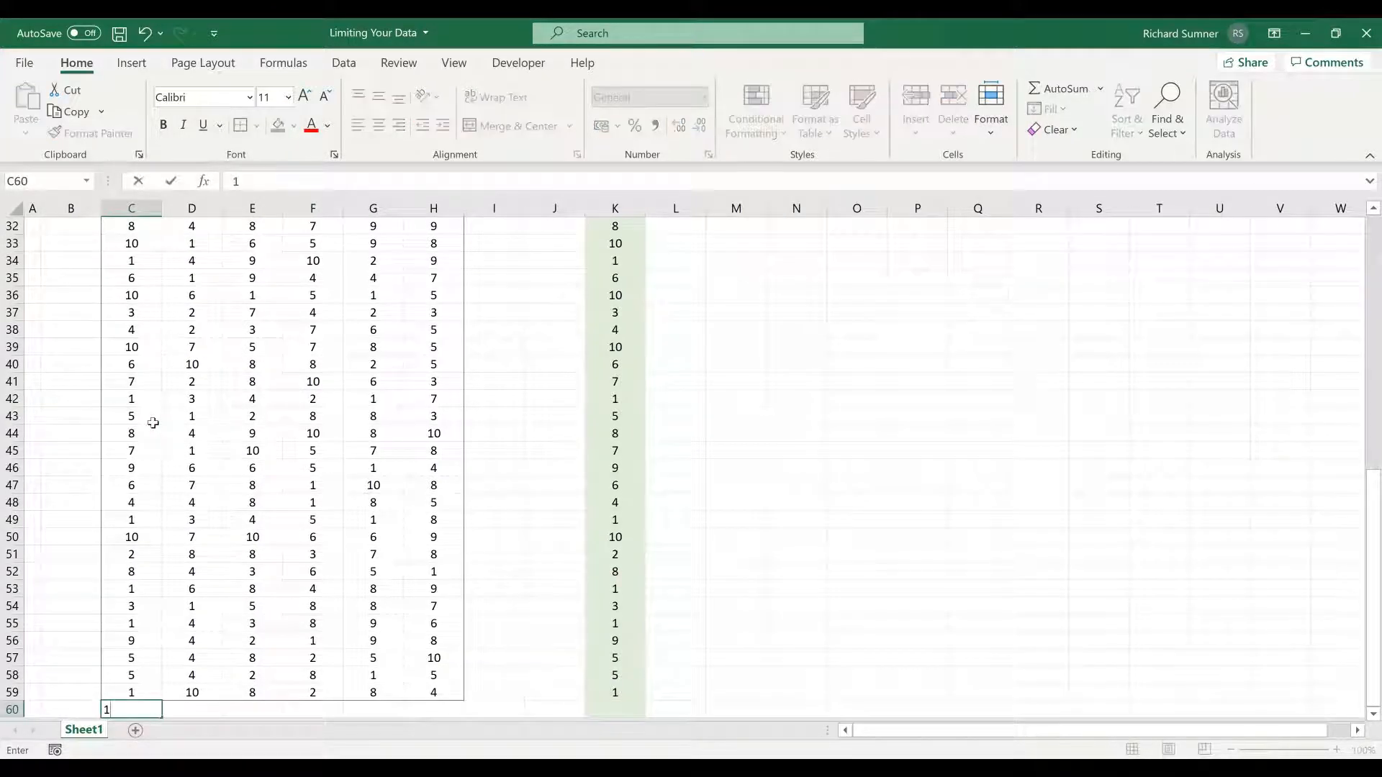
pyautogui.hotkey('ctrl', 'Return')
# - Check the cell range covered by the SUM formula in C6 against the extra value in C60
pyautogui.hotkey('ctrl', 'Up')
pyautogui.hotkey('ctrl', 'Up')
pyautogui.hotkey('ctrl', 'Up')
pyautogui.hotkey('ctrl', 'Up')
pyautogui.hotkey('ctrl', 'Up')
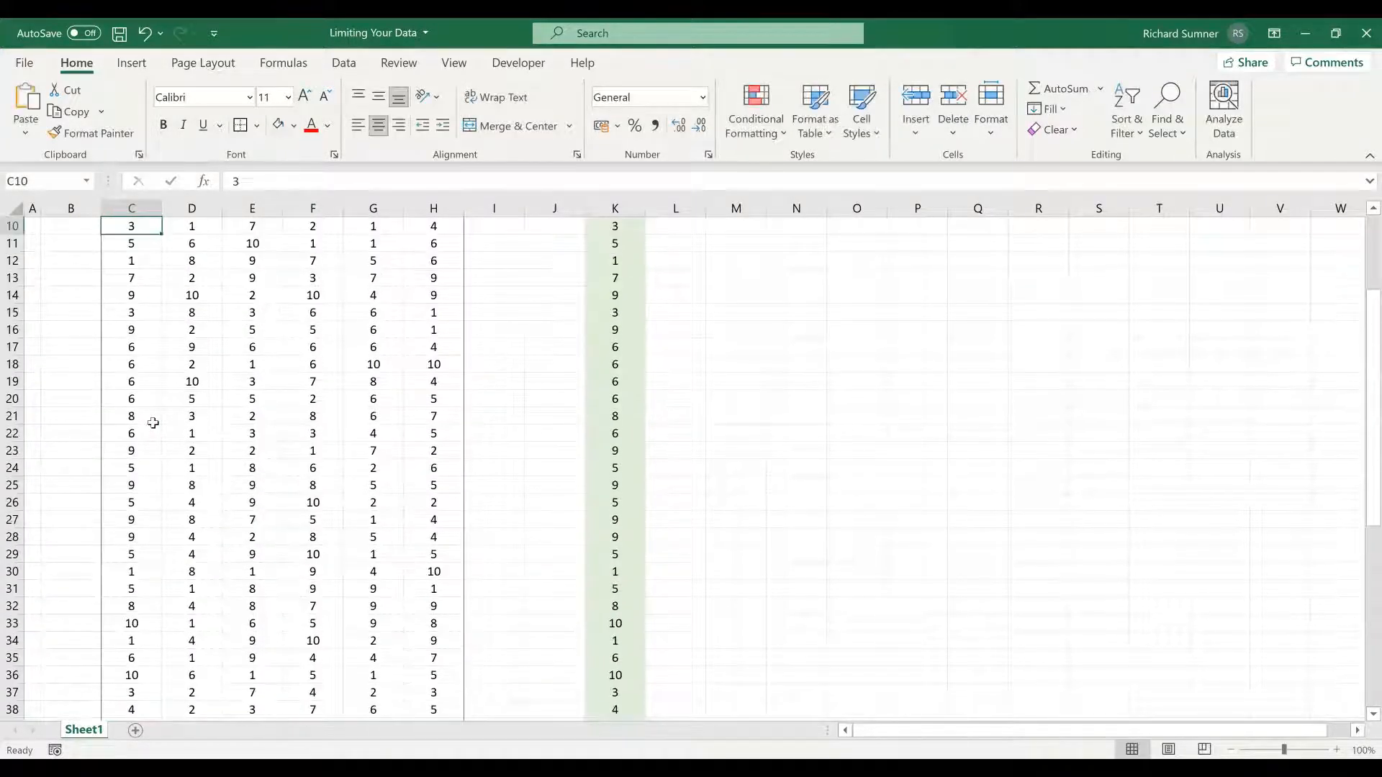
pyautogui.press('Down')
pyautogui.press('Down')
pyautogui.press('Down')
pyautogui.press('Down')
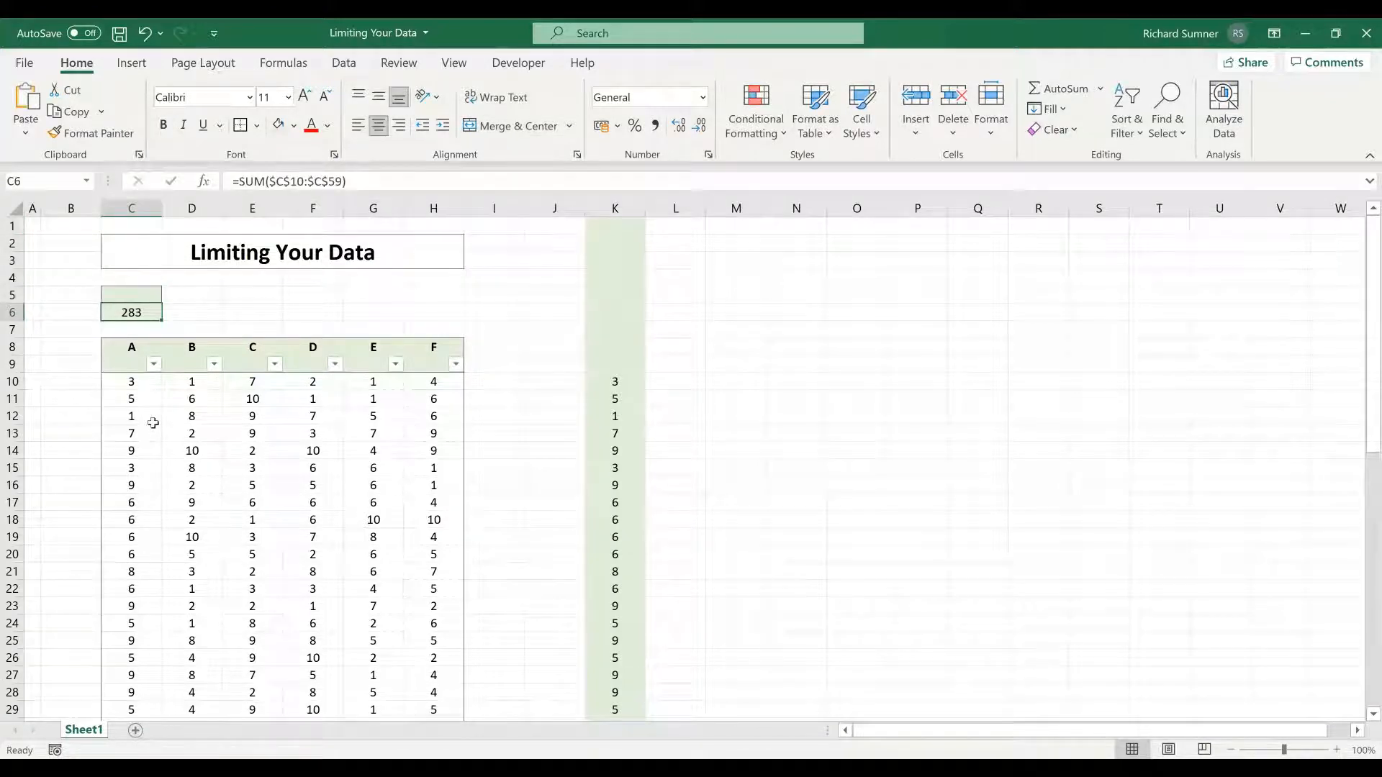
pyautogui.press('F2')
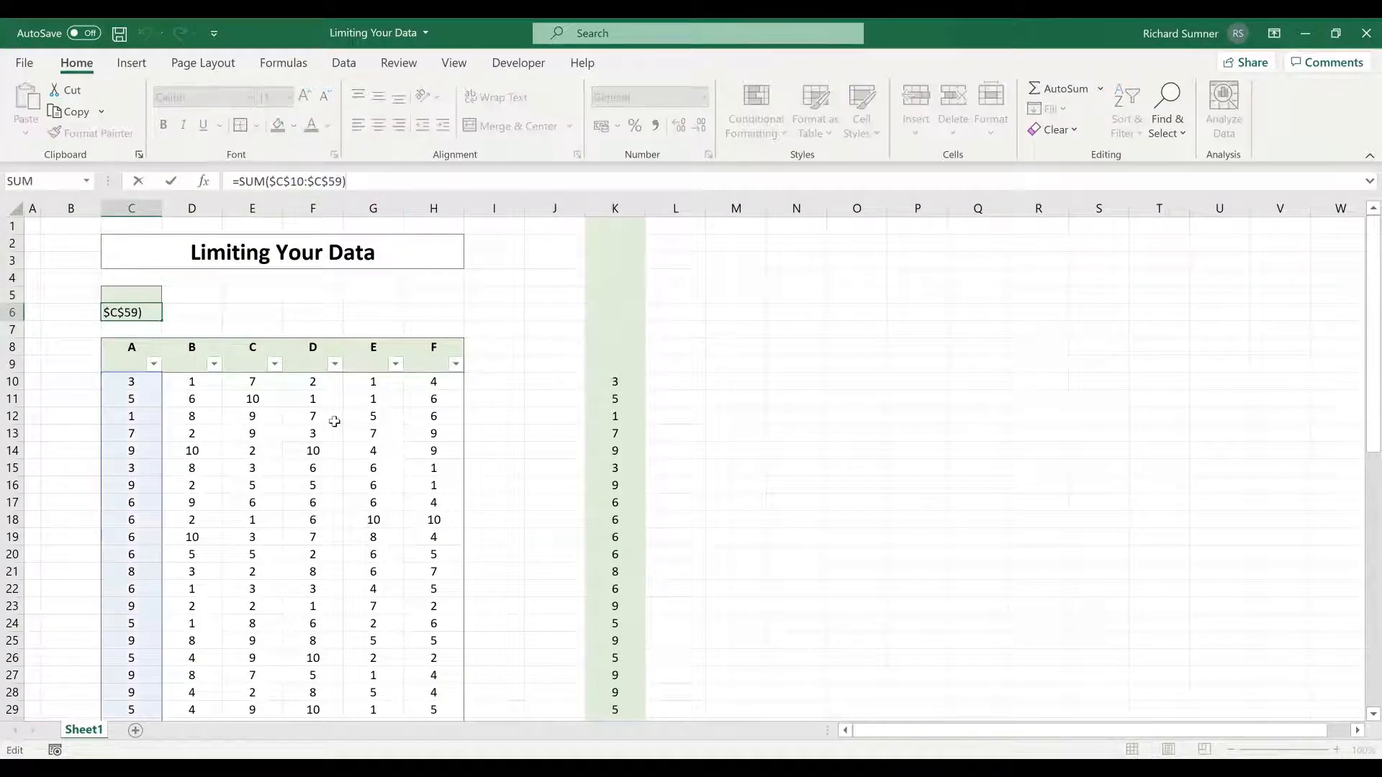
pyautogui.scroll(-14, 324, 432)
pyautogui.scroll(-5, 312, 437)
pyautogui.scroll(3, 209, 396)
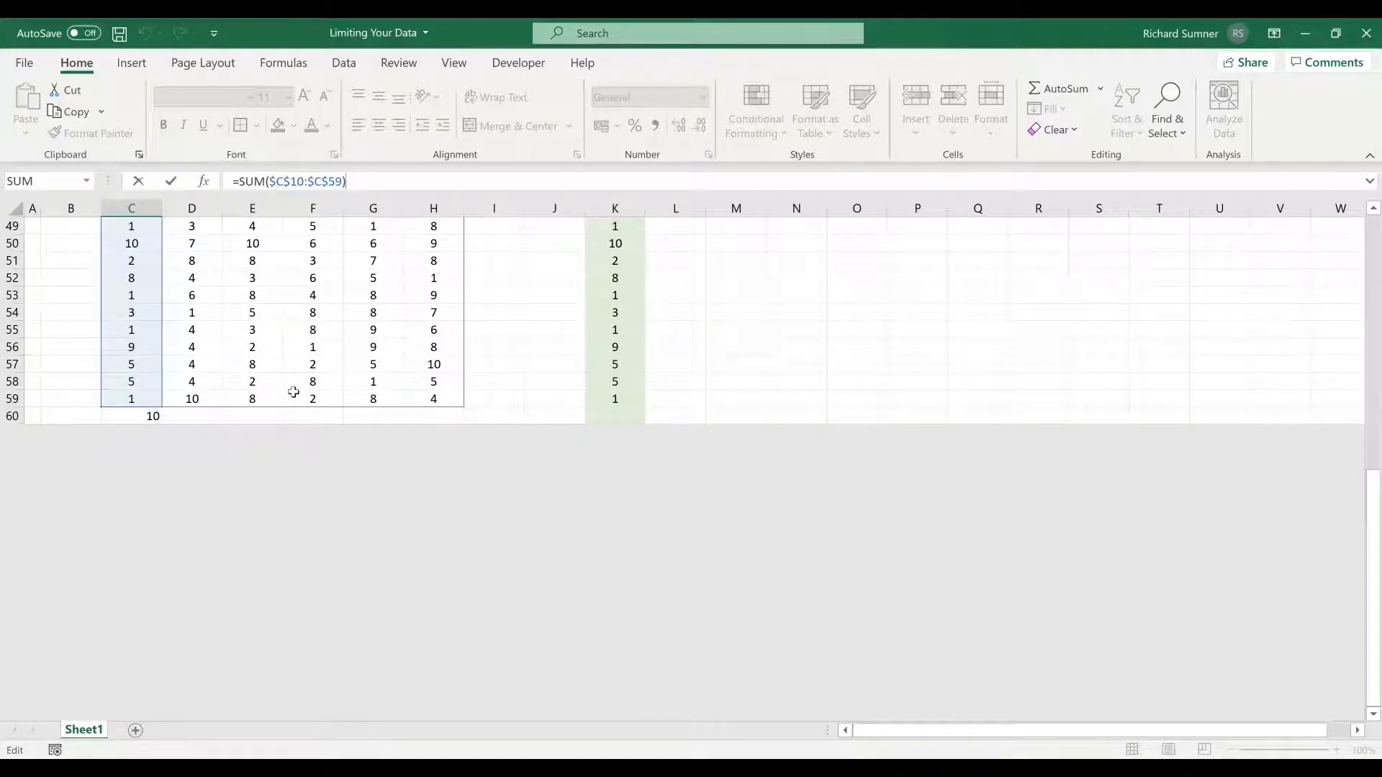
pyautogui.press('Return')
# - Clear the extra value from C60 below the table
pyautogui.press('Down')
pyautogui.press('Down')
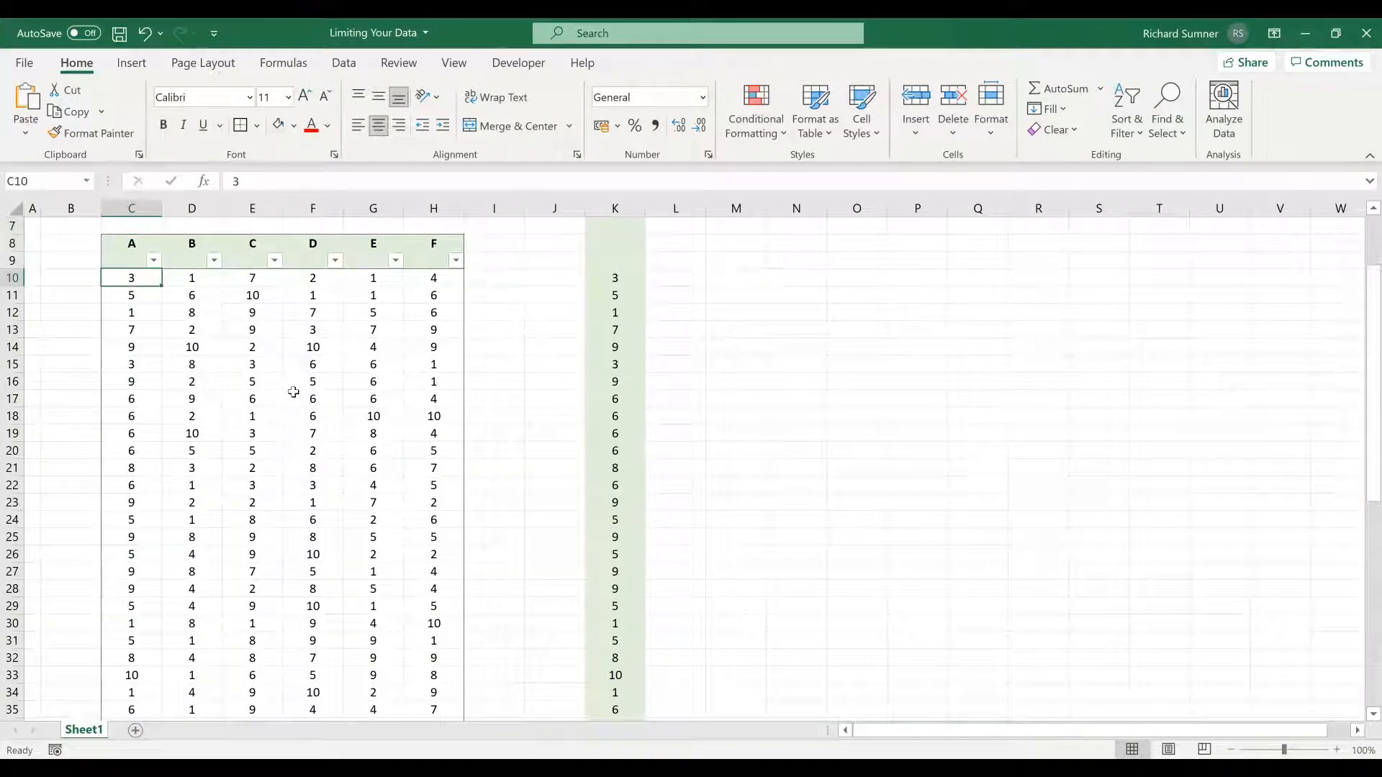
pyautogui.hotkey('ctrl', 'Down')
pyautogui.press('Down')
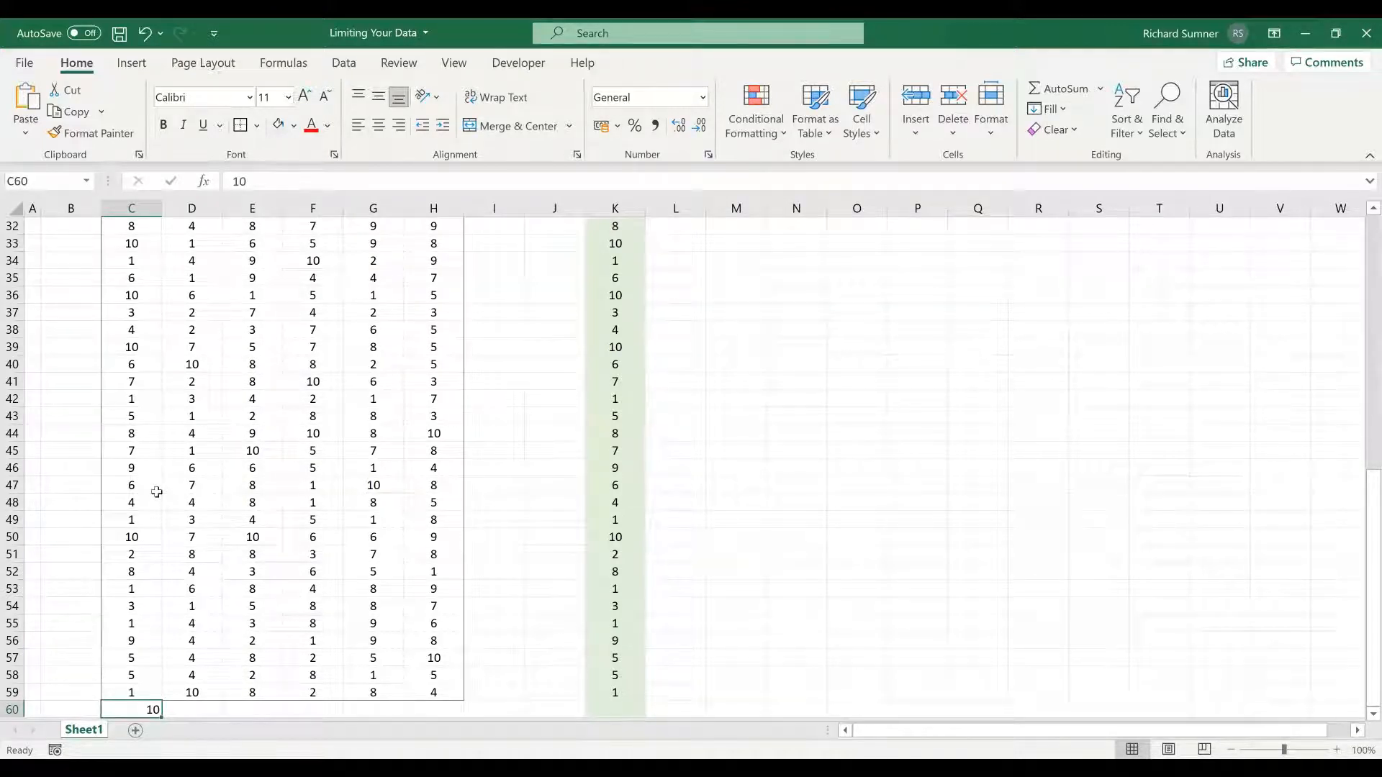
pyautogui.press('BackSpace')
pyautogui.hotkey('ctrl', 'Return')
pyautogui.press('Up')
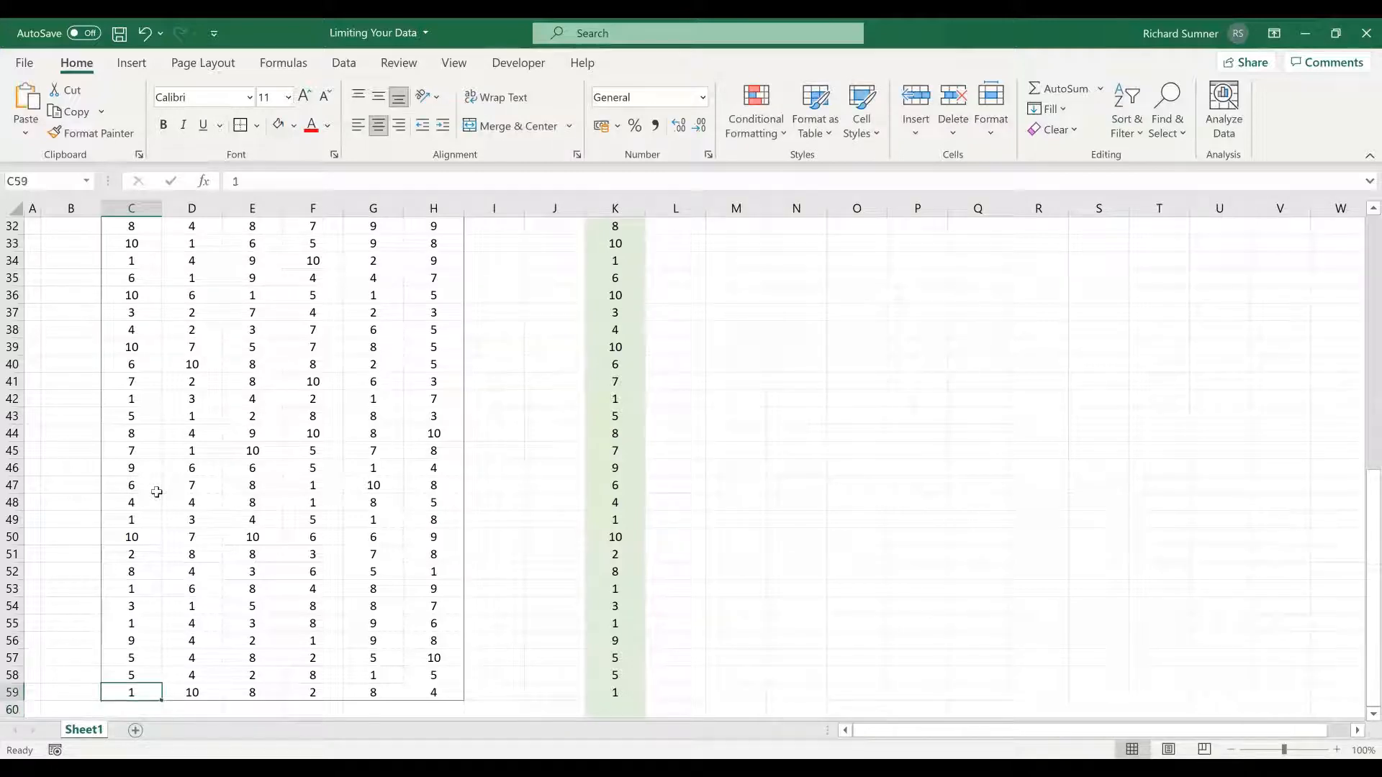
pyautogui.press('Up')
pyautogui.press('Down')
pyautogui.press('Down')
pyautogui.press('Right')
pyautogui.press('Left')
pyautogui.press('Left')
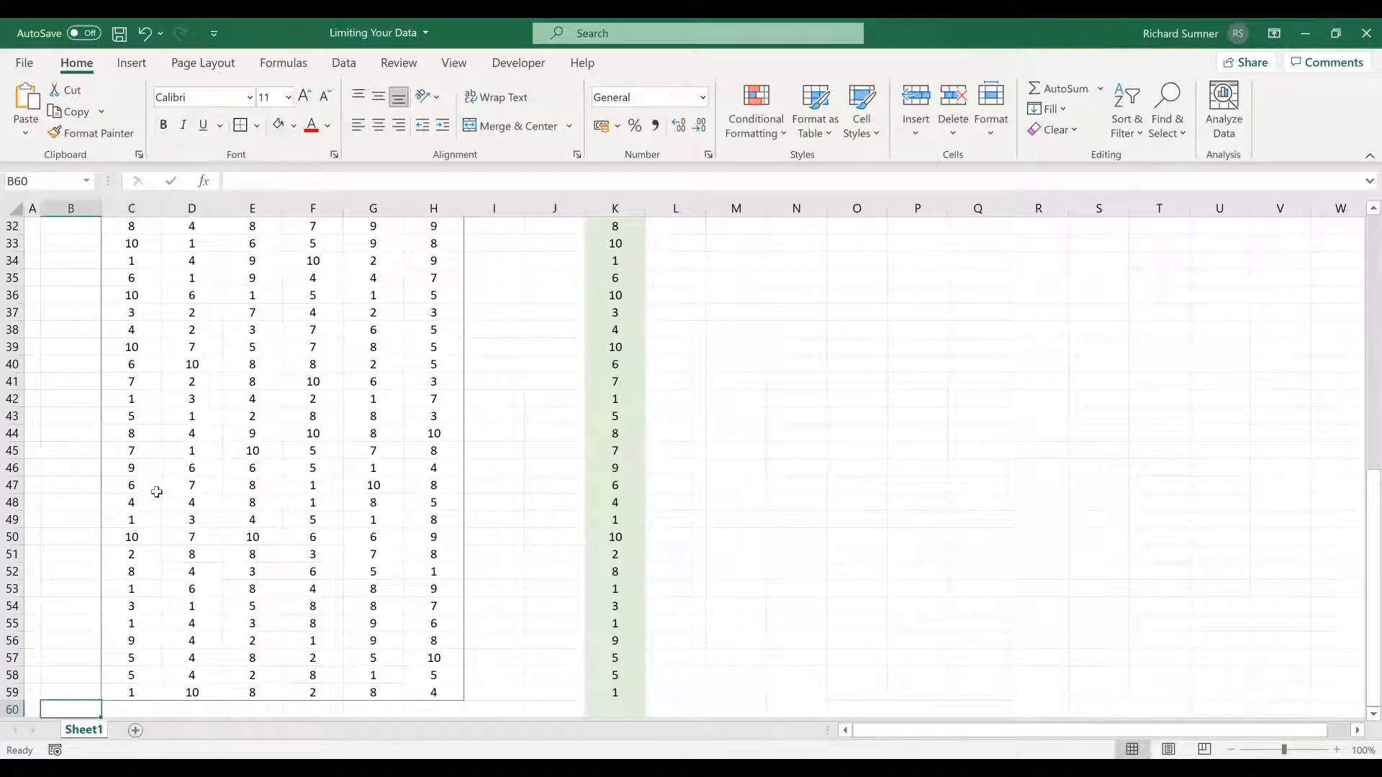
pyautogui.press('Left')
pyautogui.hotkey('shift', 'Right')
pyautogui.hotkey('shift', 'Right')
pyautogui.hotkey('shift', 'Right')
pyautogui.hotkey('shift', 'Right')
pyautogui.hotkey('shift', 'Right')
pyautogui.hotkey('shift', 'Right')
pyautogui.hotkey('shift', 'Right')
pyautogui.hotkey('shift', 'Right')
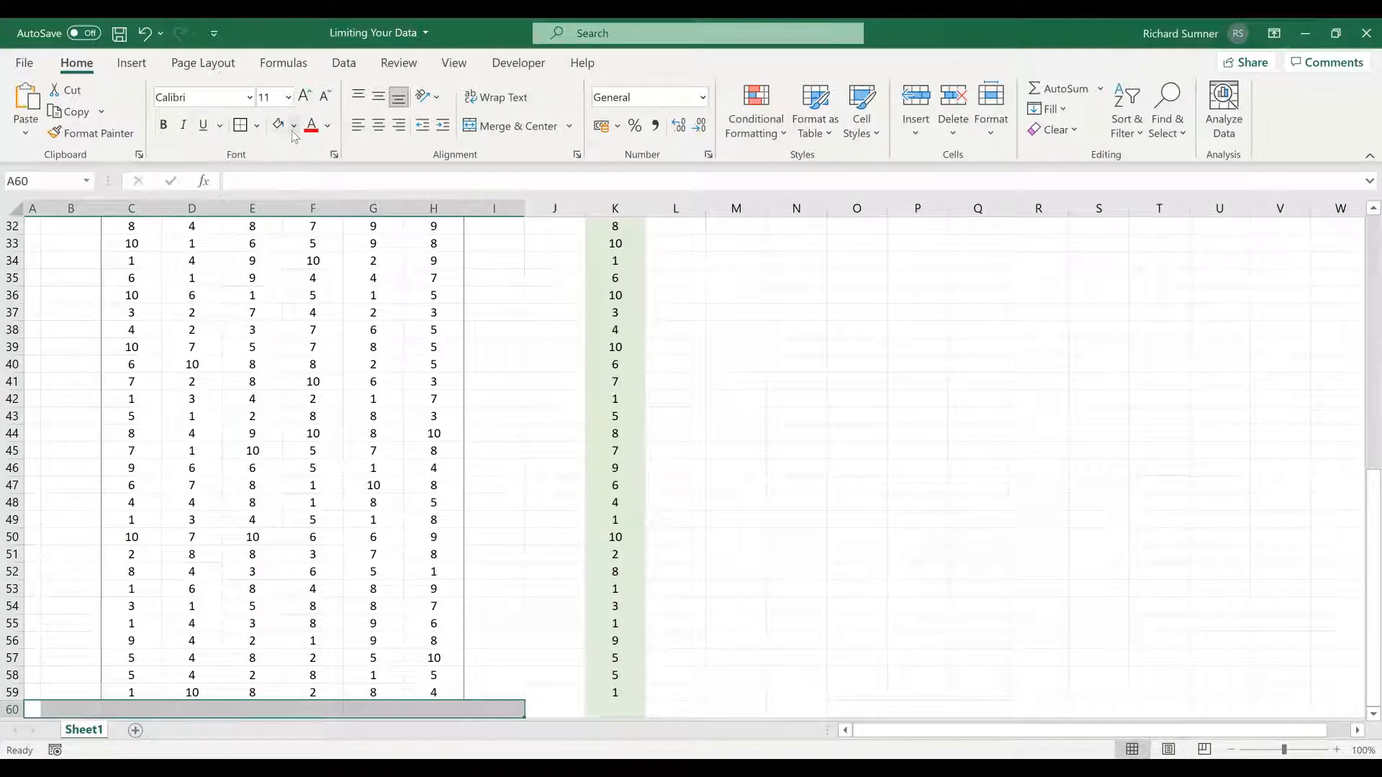
pyautogui.click(181, 709)
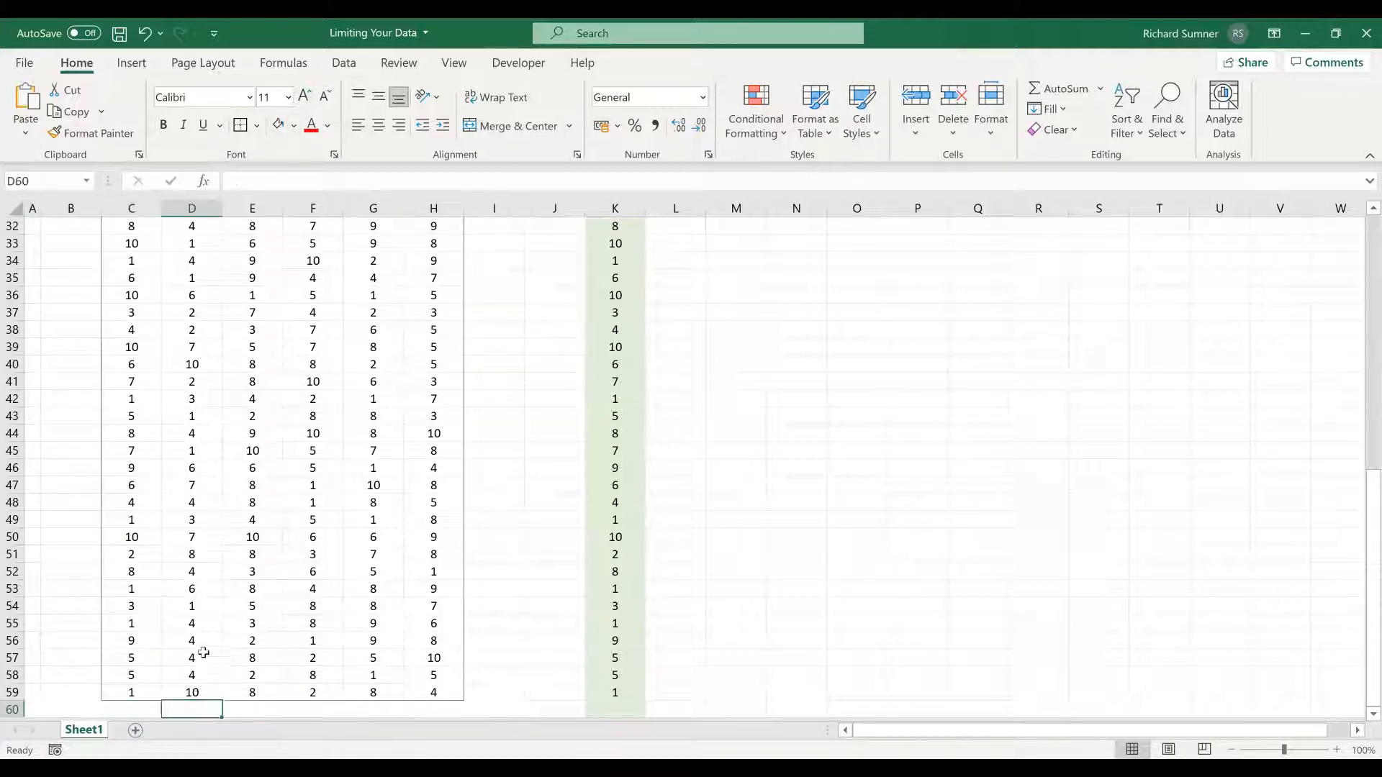
pyautogui.click(203, 652)
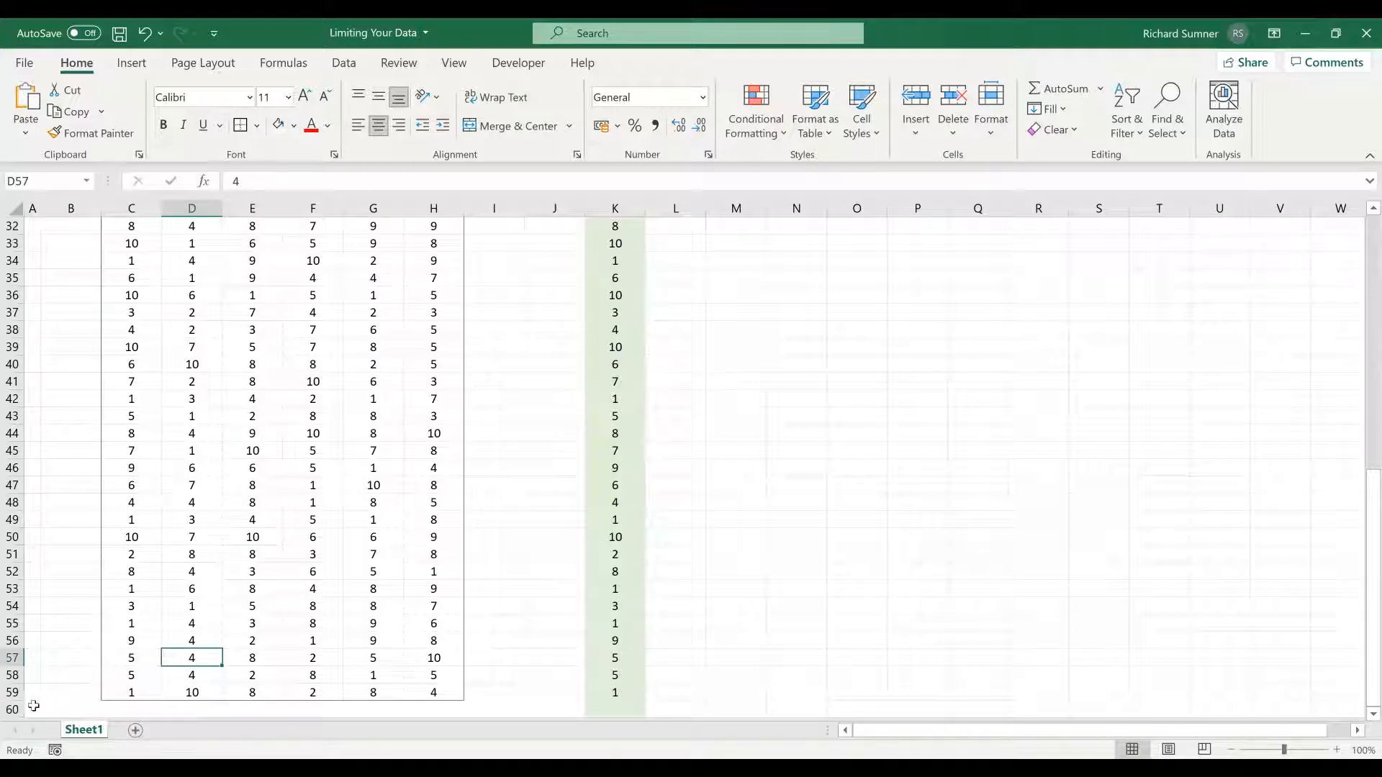
# - Set cells A60:J60 to No Fill
pyautogui.moveTo(34, 706); pyautogui.dragTo(572, 709)
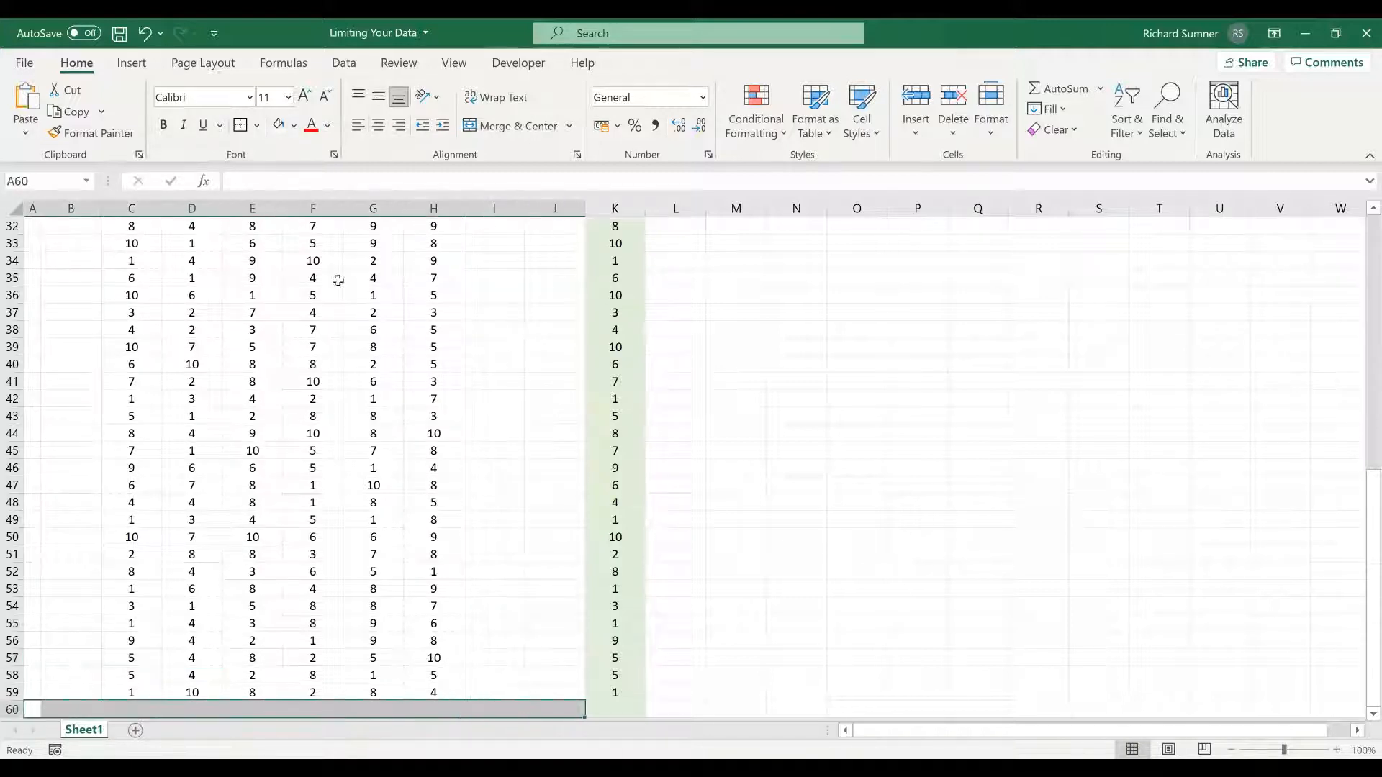
pyautogui.click(293, 126)
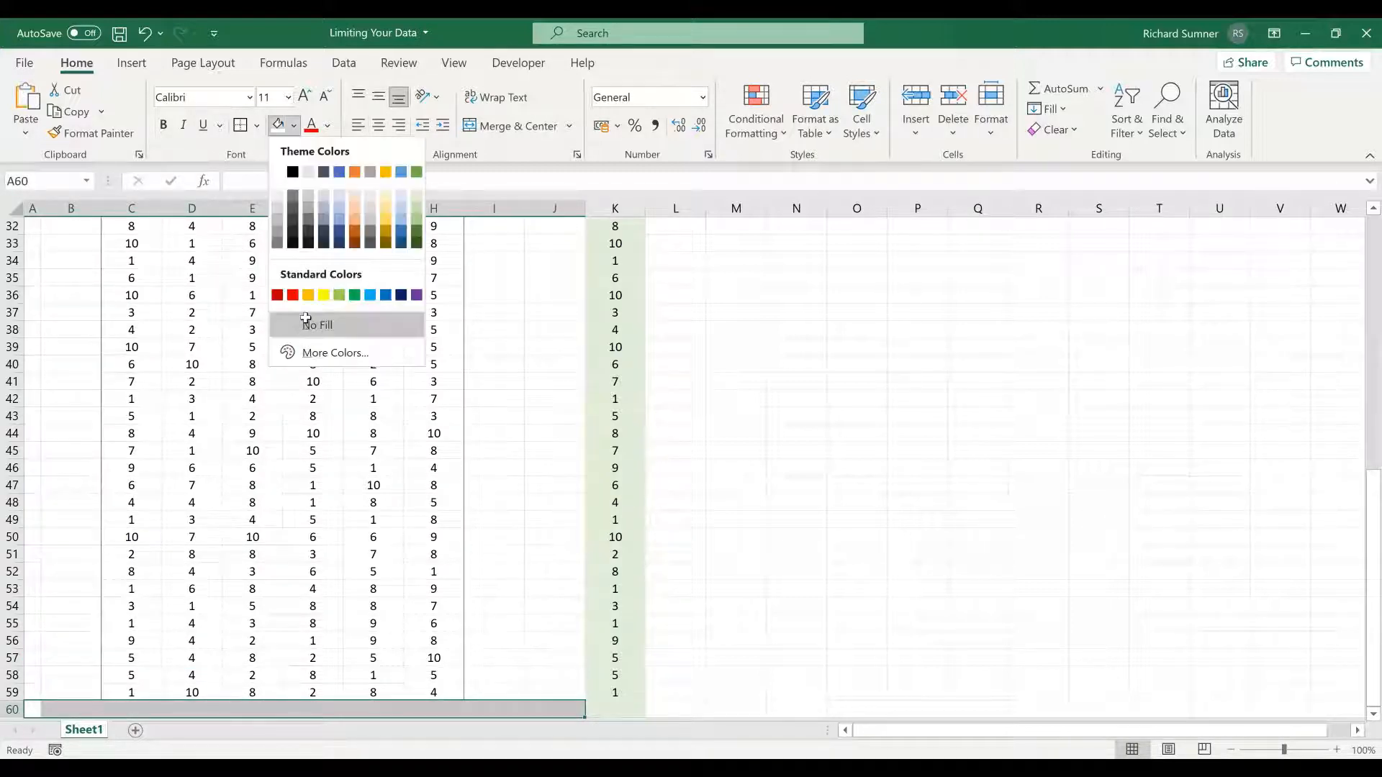
pyautogui.click(306, 324)
pyautogui.click(517, 432)
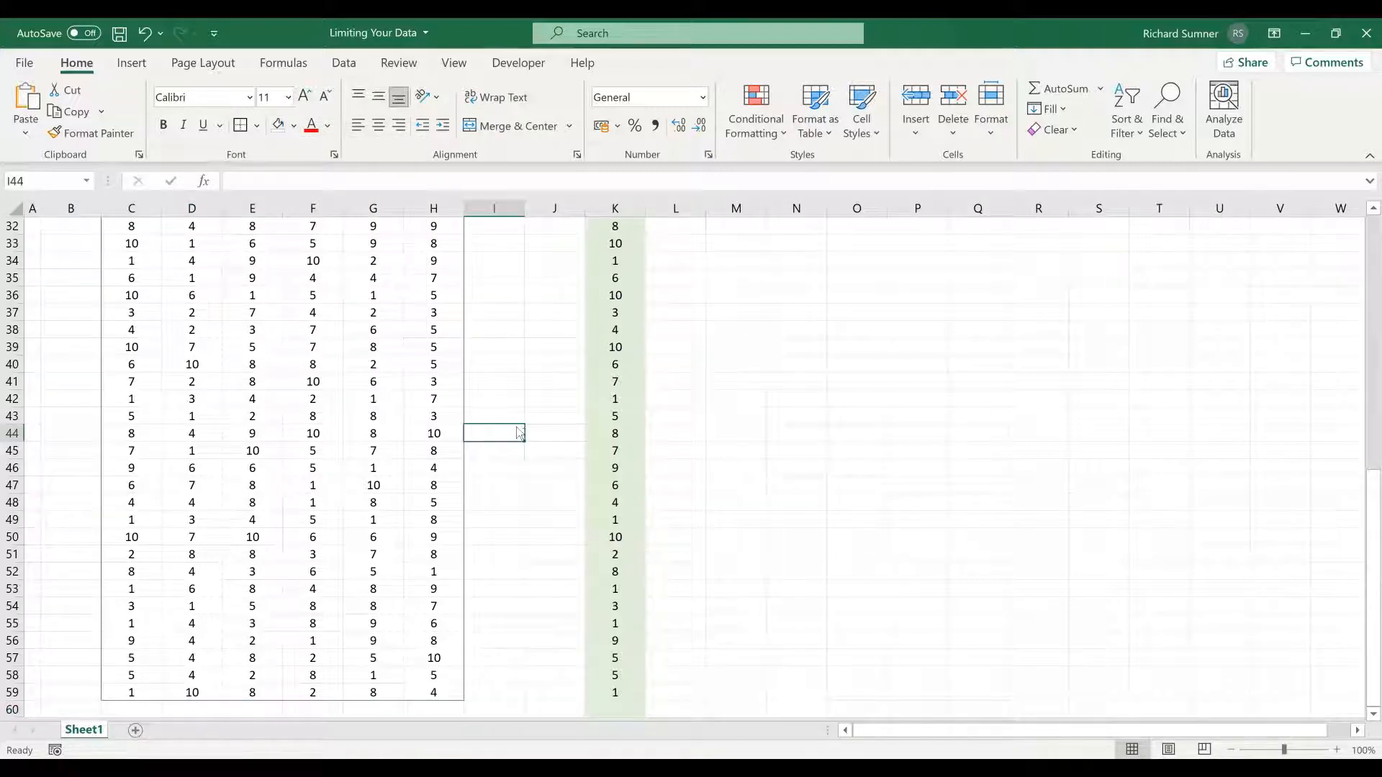
# - Enter the formula =SUM(K:K) in C5 to total the whole of column K
pyautogui.hotkey('ctrl', 'Up')
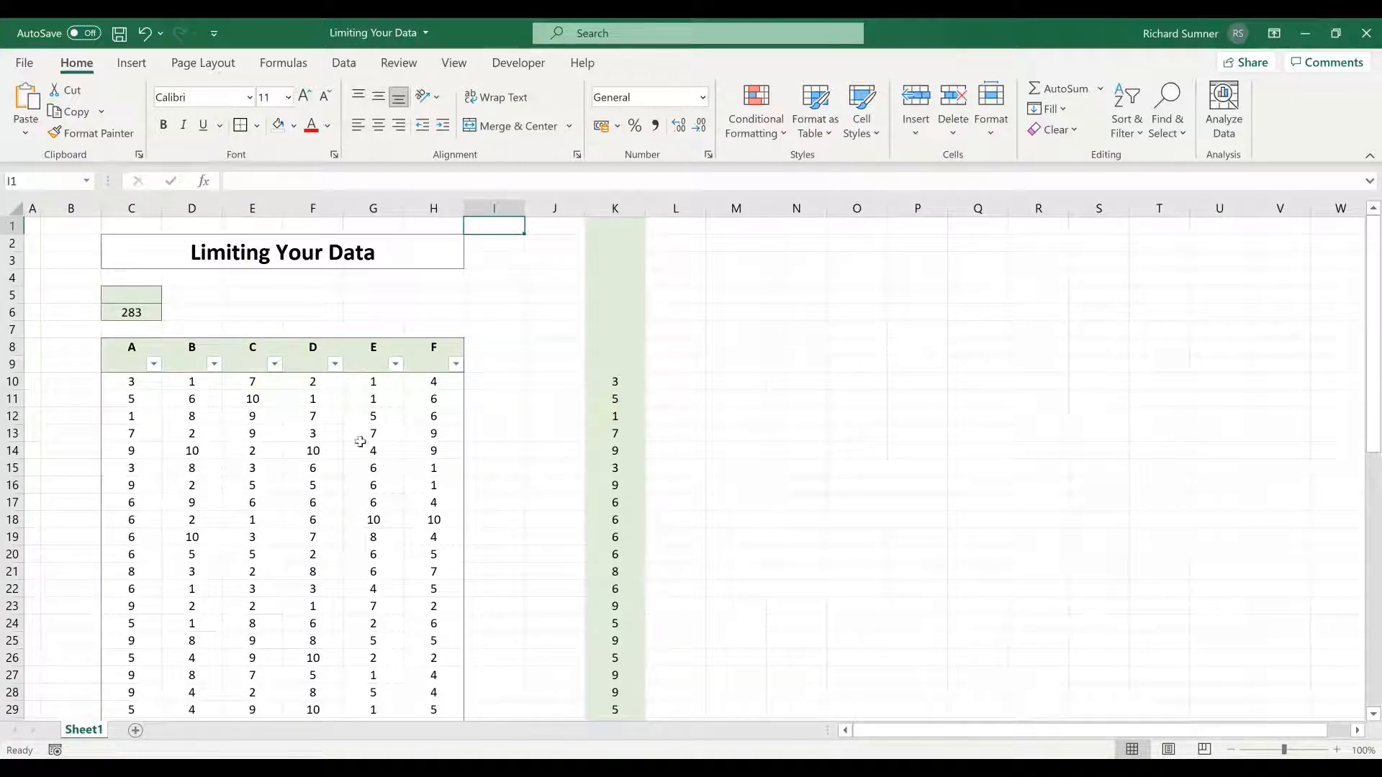
pyautogui.click(134, 314)
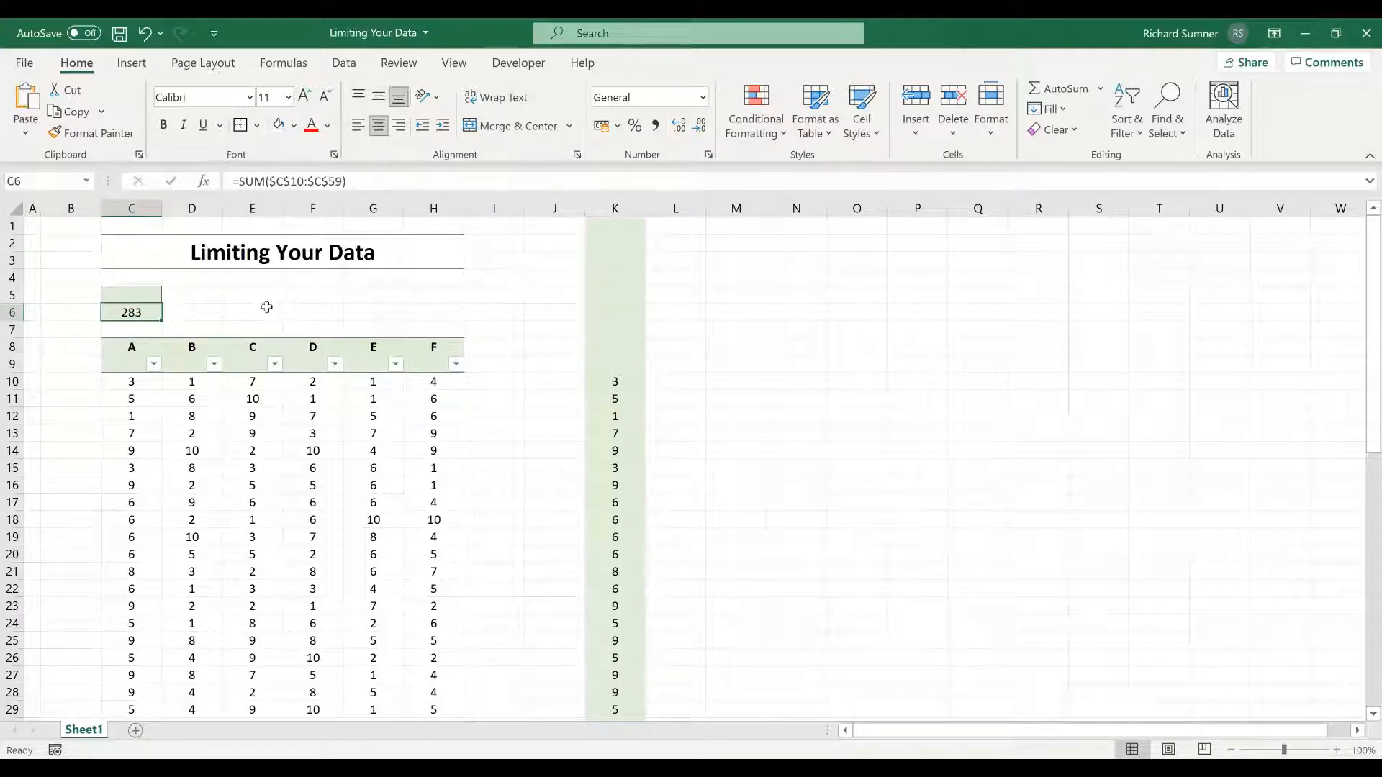
pyautogui.click(148, 295)
pyautogui.write('=')
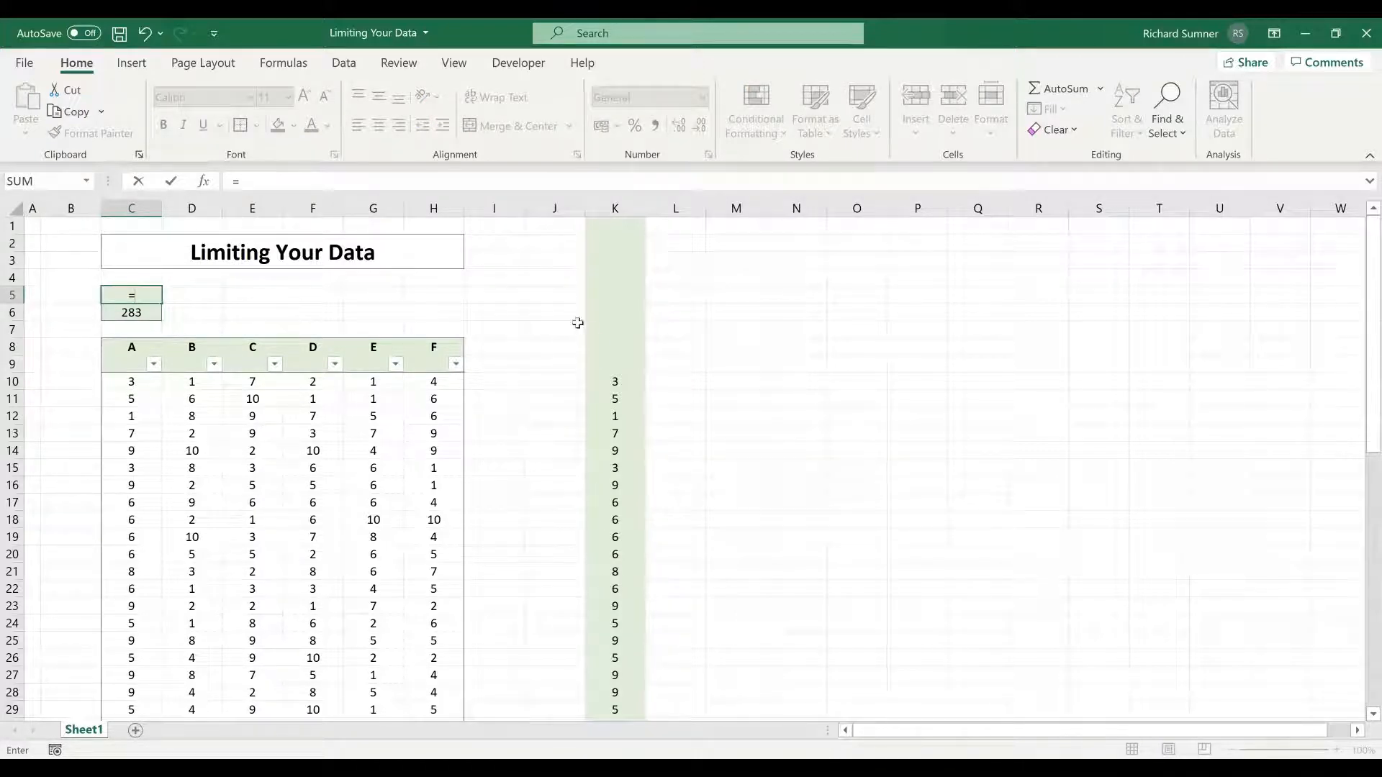
pyautogui.click(613, 207)
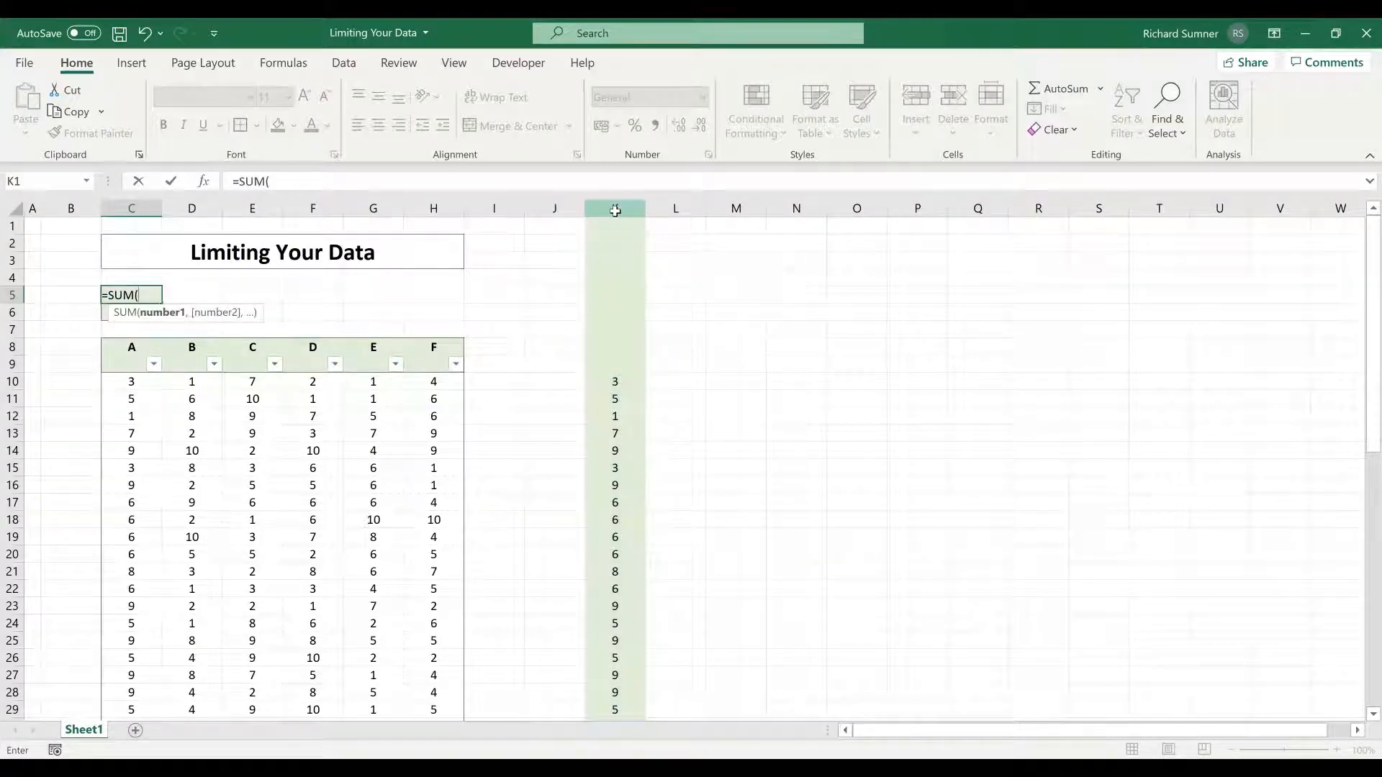
pyautogui.click(615, 209)
pyautogui.press('Return')
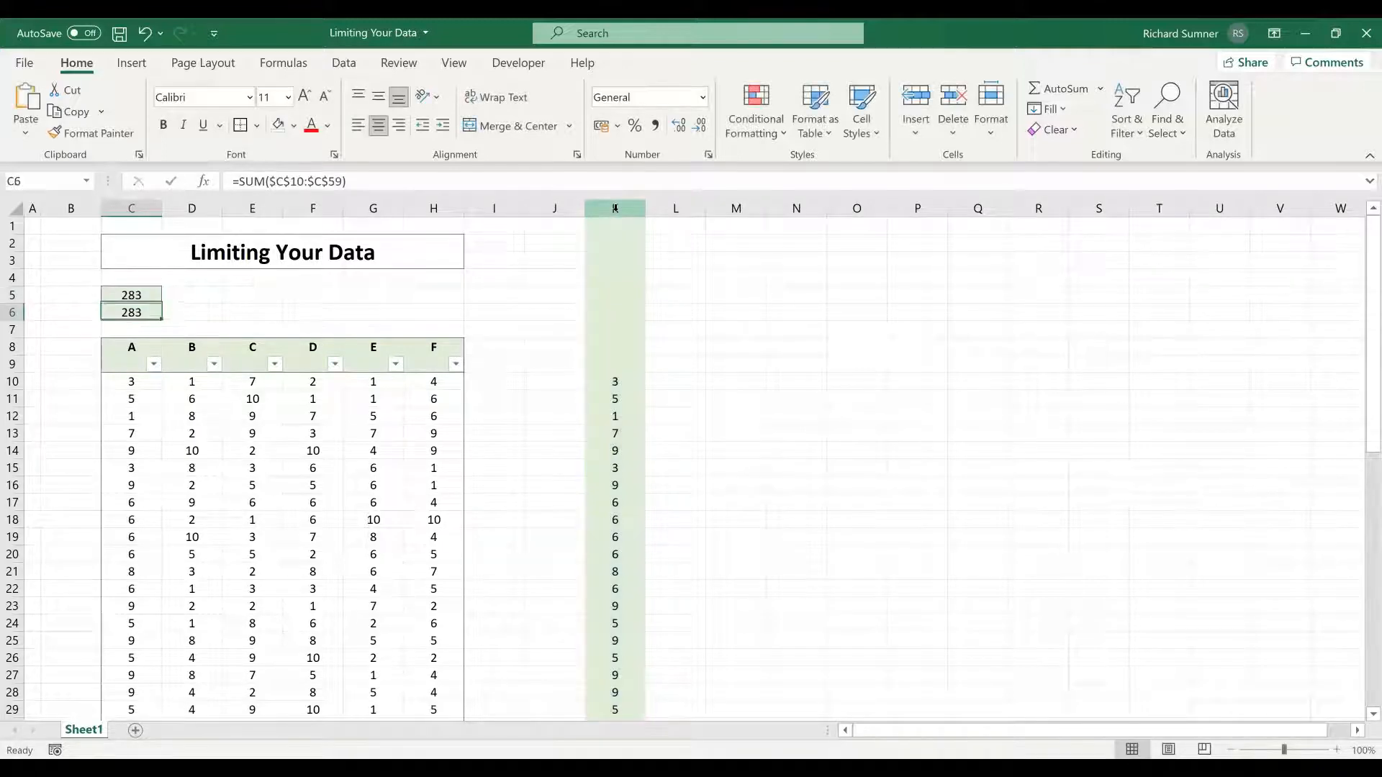
# - Enter 10 in K60, directly below the last value in column K, and check the totals in C5 and C6
pyautogui.click(622, 377)
pyautogui.hotkey('ctrl', 'Down')
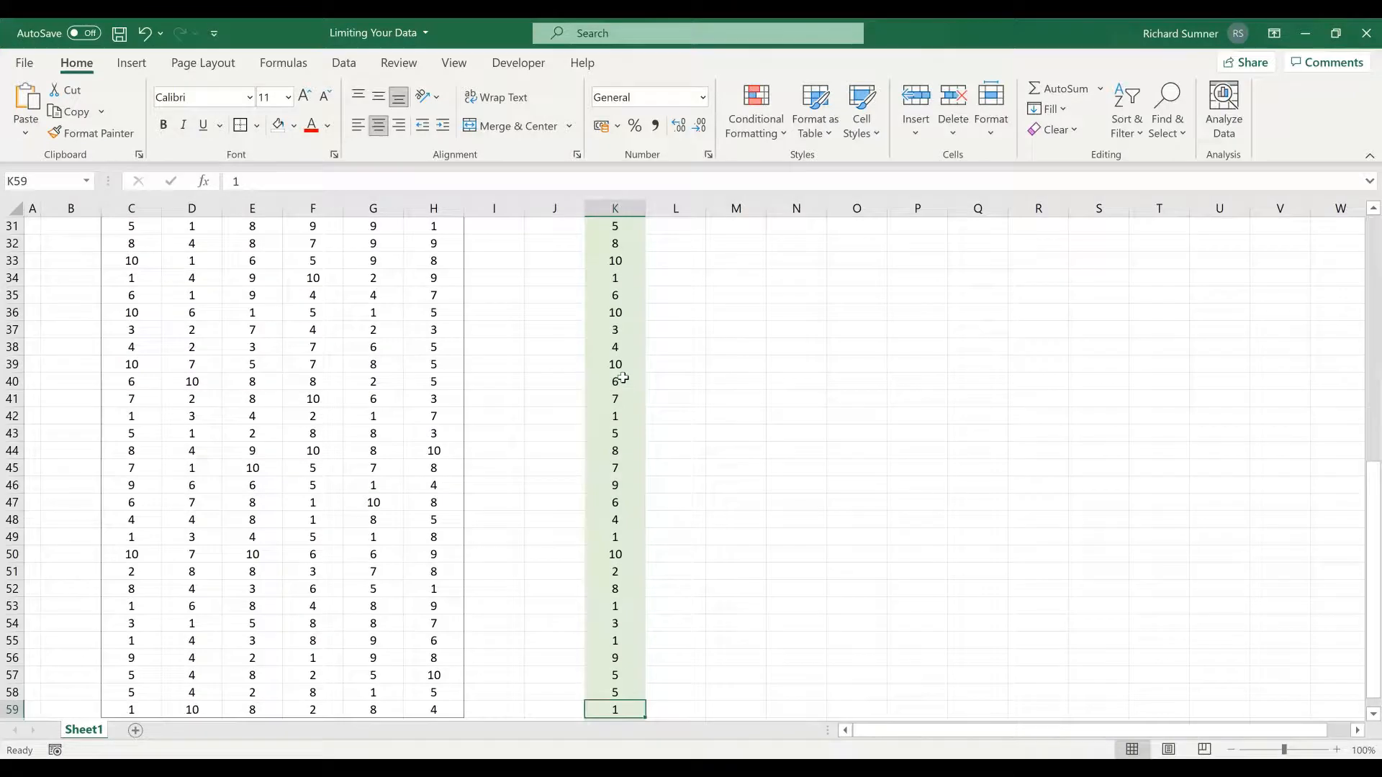
pyautogui.press('Down')
pyautogui.write('10')
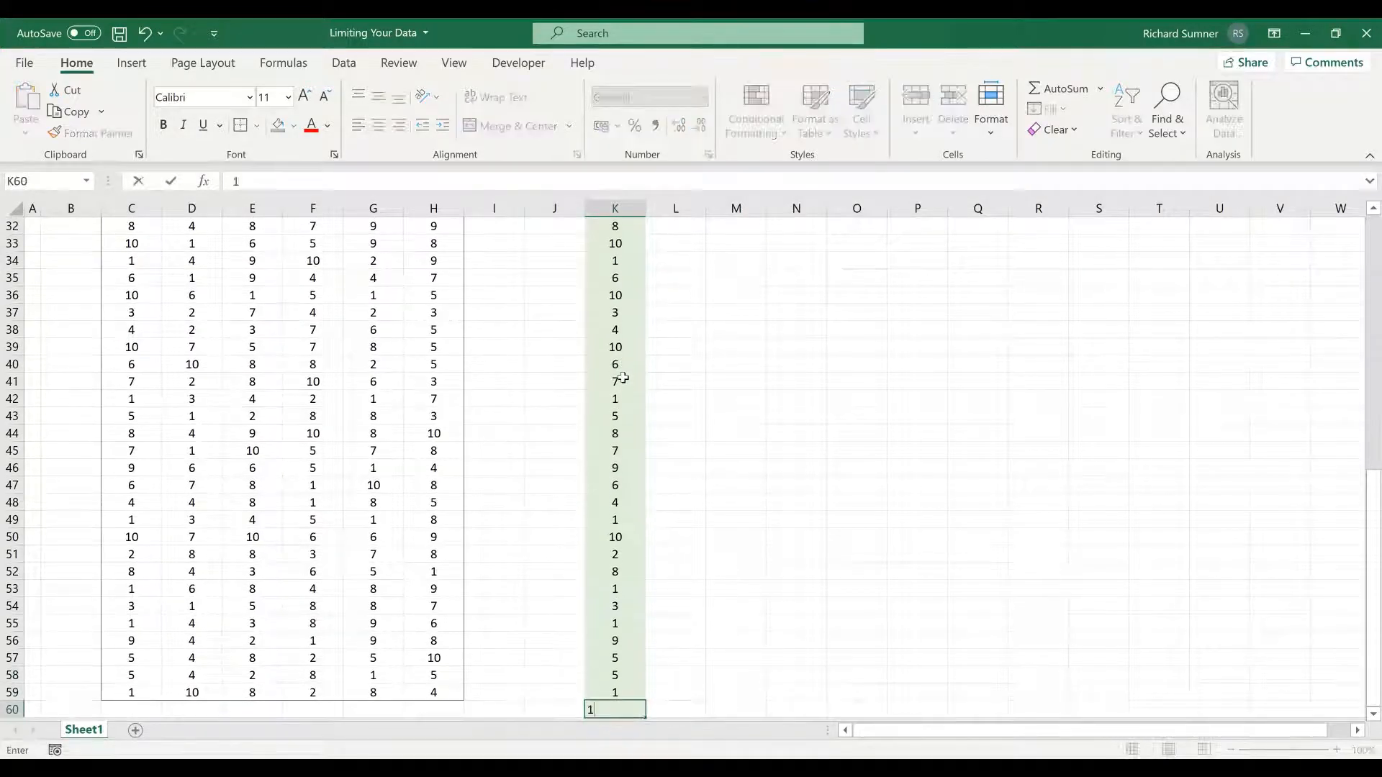
pyautogui.hotkey('ctrl', 'Return')
pyautogui.hotkey('ctrl', 'Up')
pyautogui.hotkey('ctrl', 'Up')
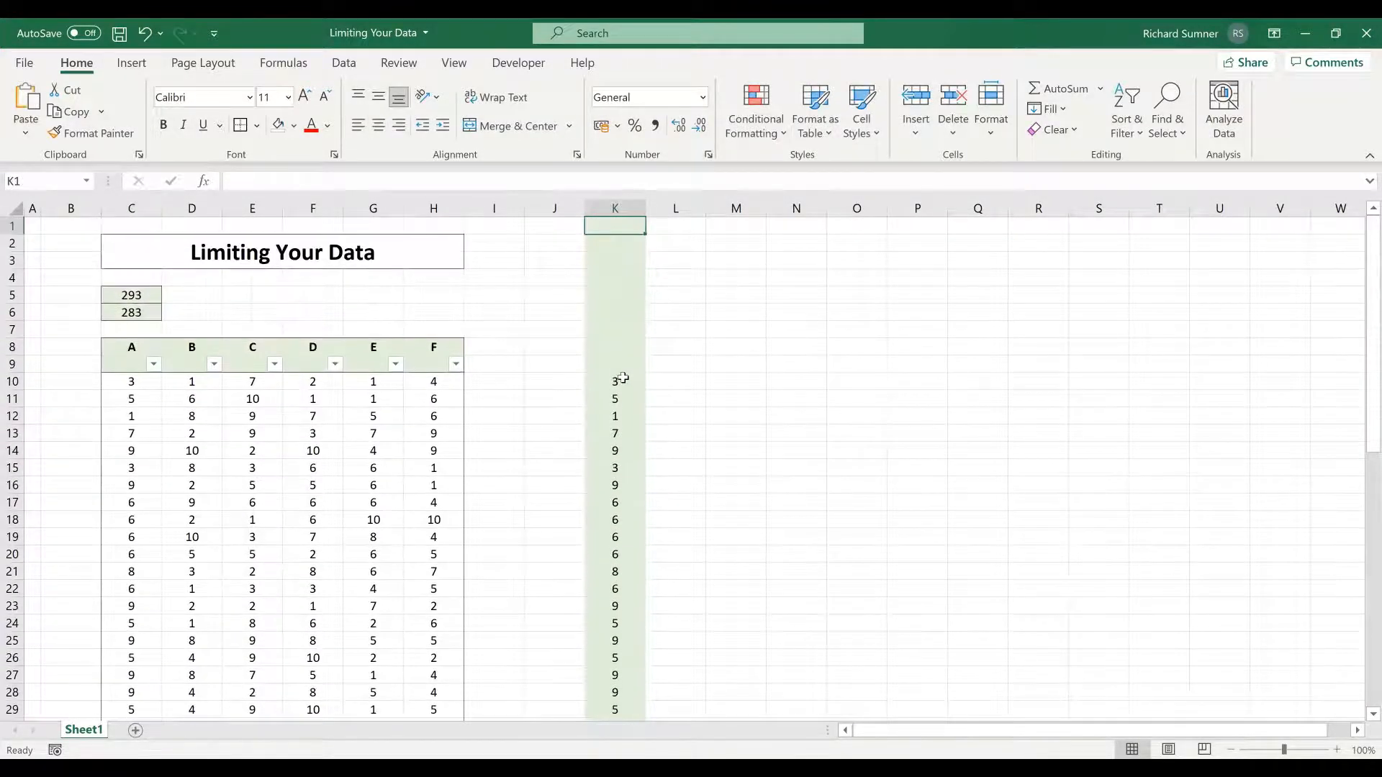
# - Clear the extra value from K60 below the column K data
pyautogui.hotkey('ctrl', 'Down')
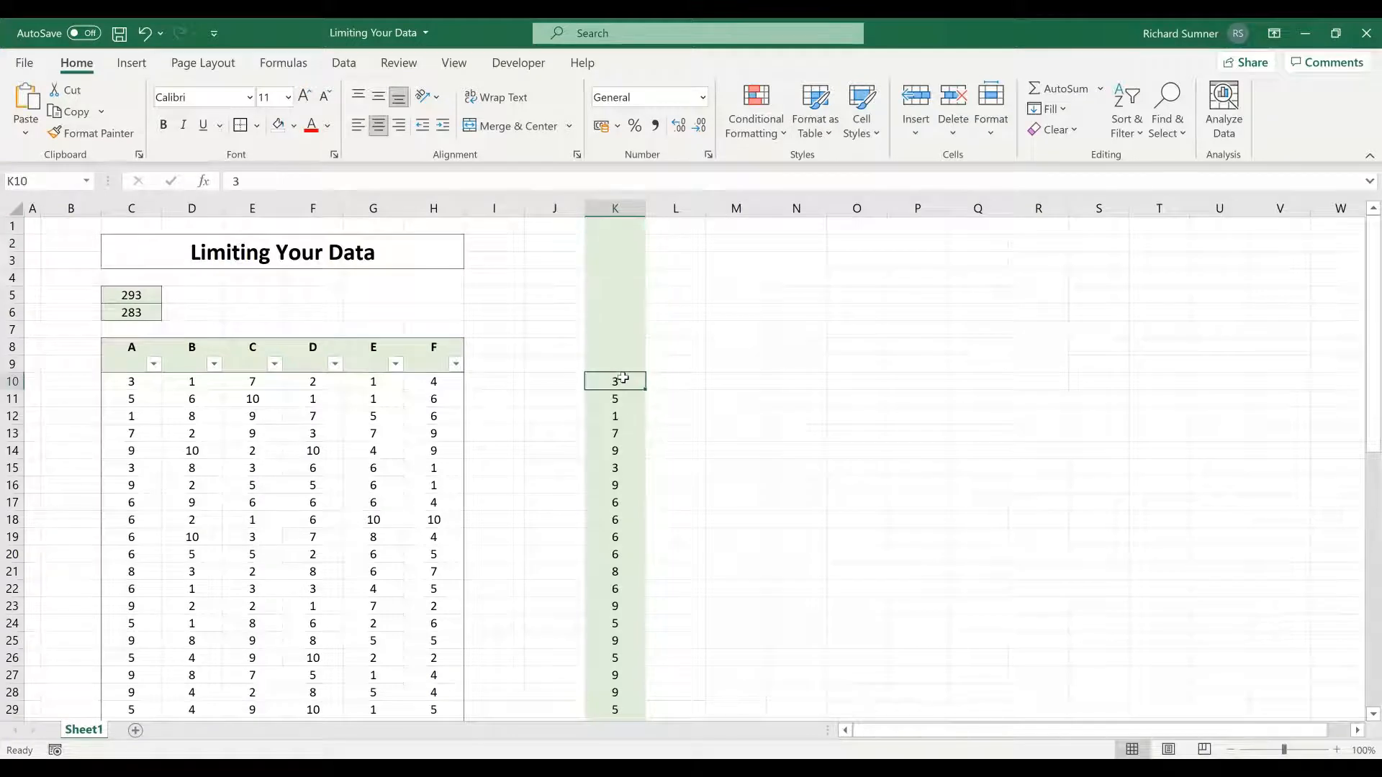
pyautogui.hotkey('ctrl', 'Down')
pyautogui.press('Up')
pyautogui.press('Down')
pyautogui.press('BackSpace')
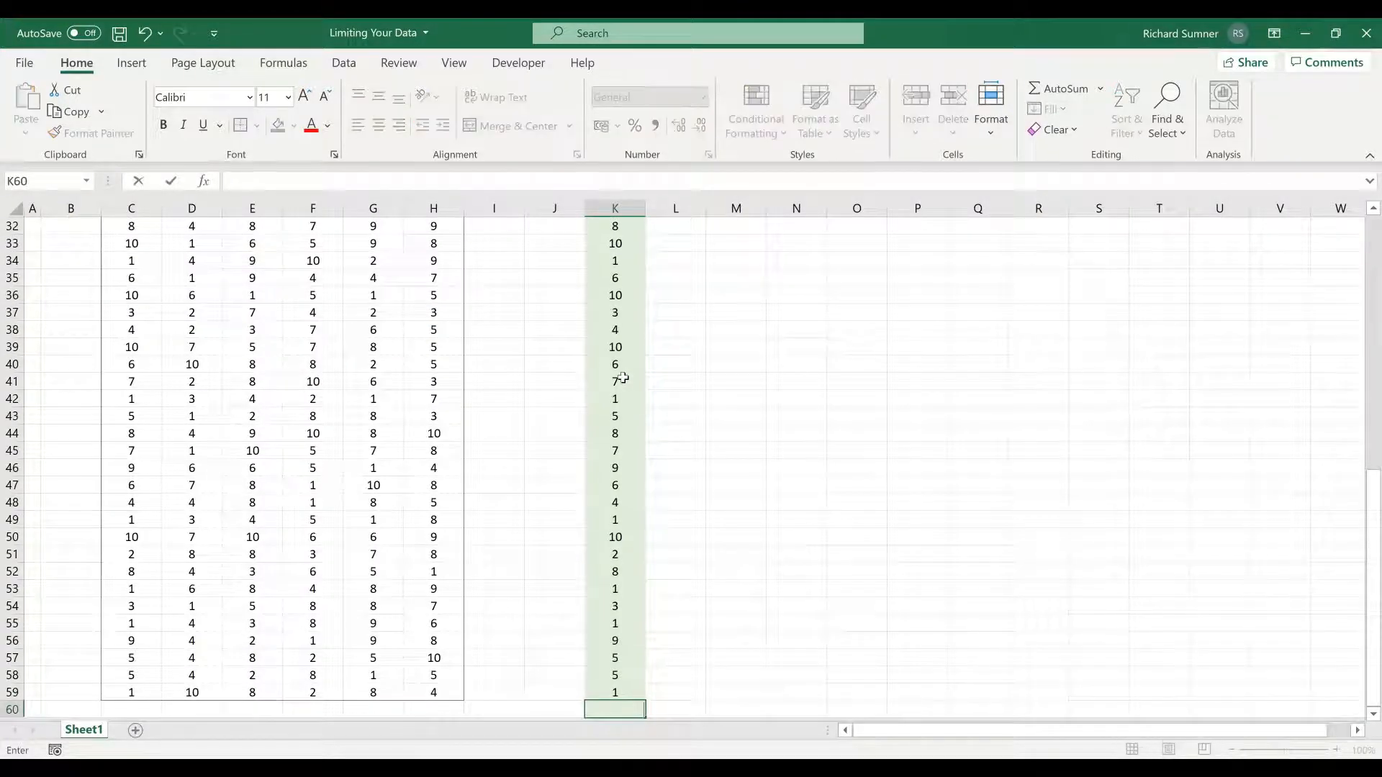
pyautogui.hotkey('ctrl', 'Return')
pyautogui.press('Up')
pyautogui.hotkey('ctrl', 'Up')
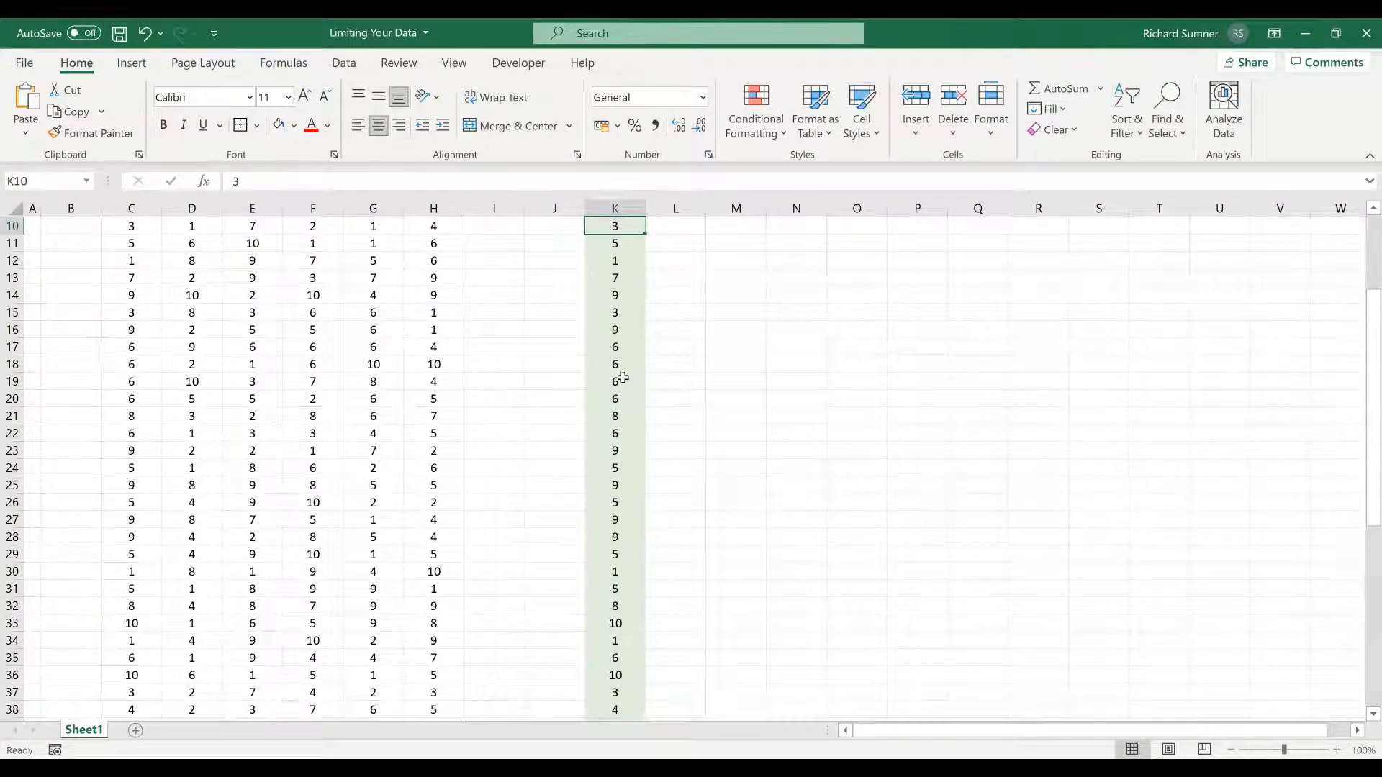
# - Unhide all rows of the worksheet and check how far column K extends
pyautogui.click(27, 209)
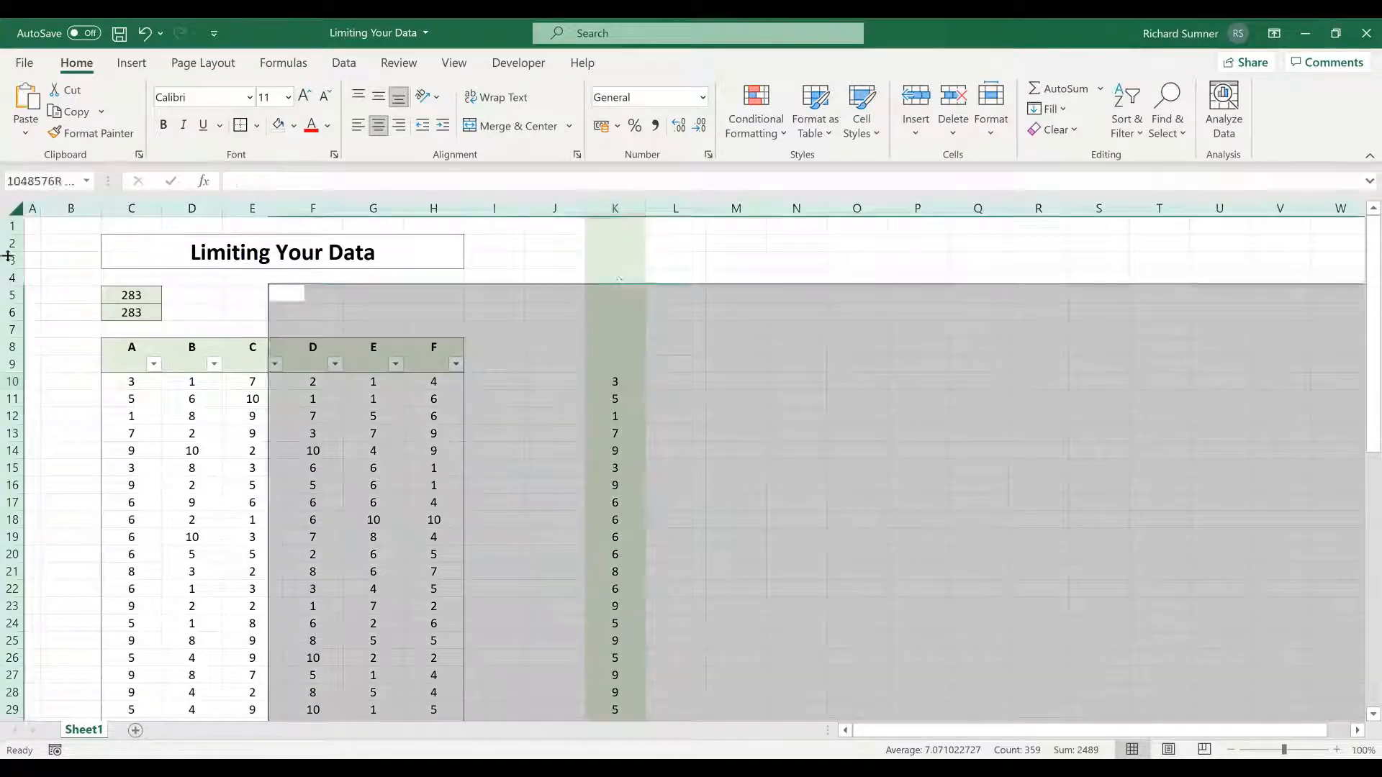
pyautogui.rightClick(7, 303)
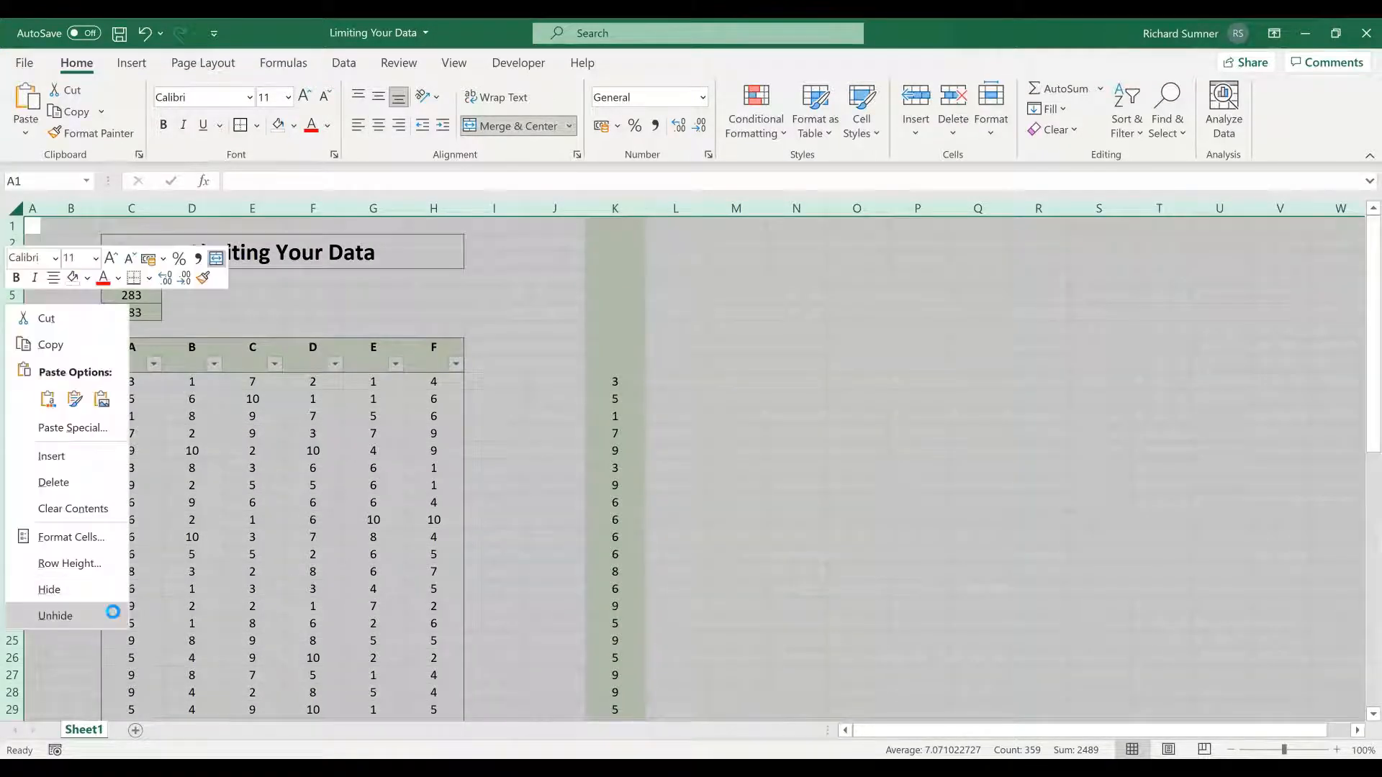
pyautogui.click(115, 615)
pyautogui.click(611, 436)
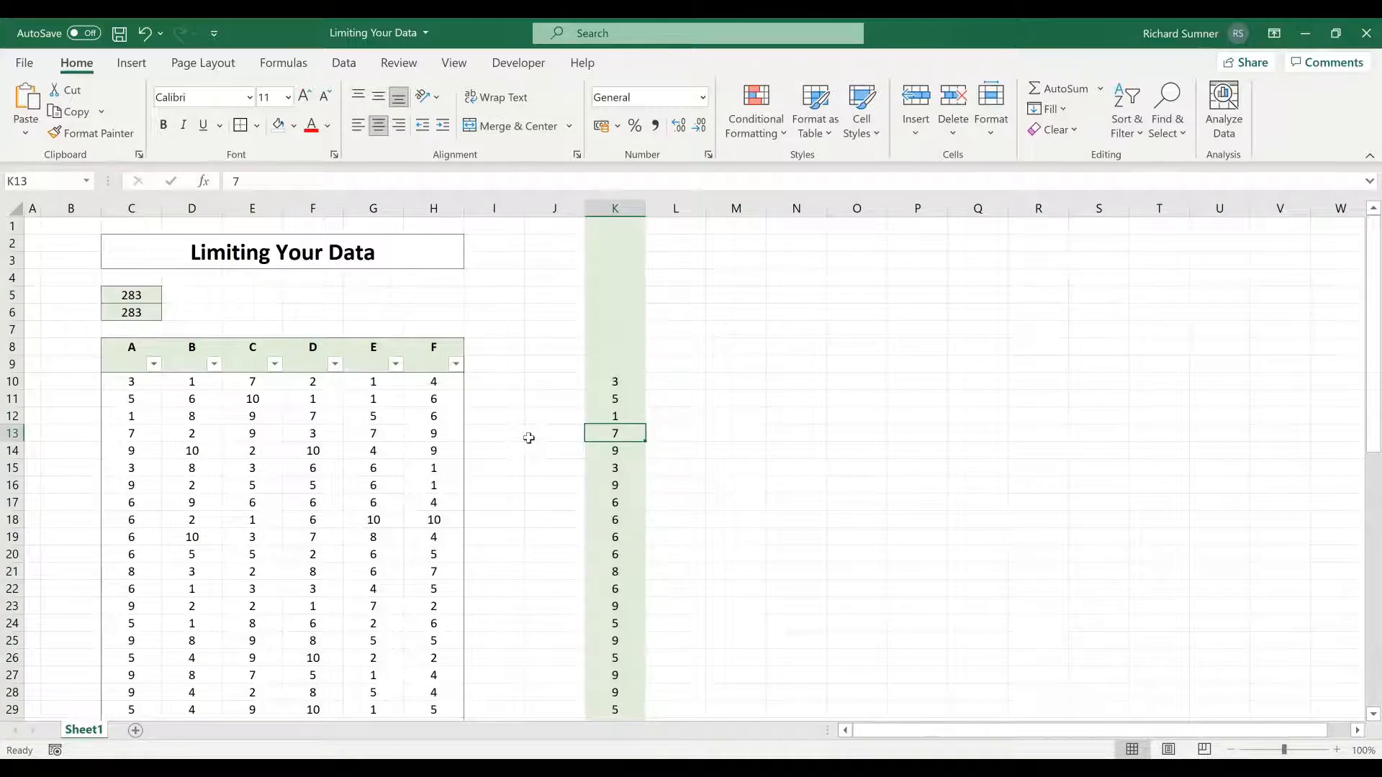
pyautogui.hotkey('ctrl', 'Down')
pyautogui.hotkey('ctrl', 'Down')
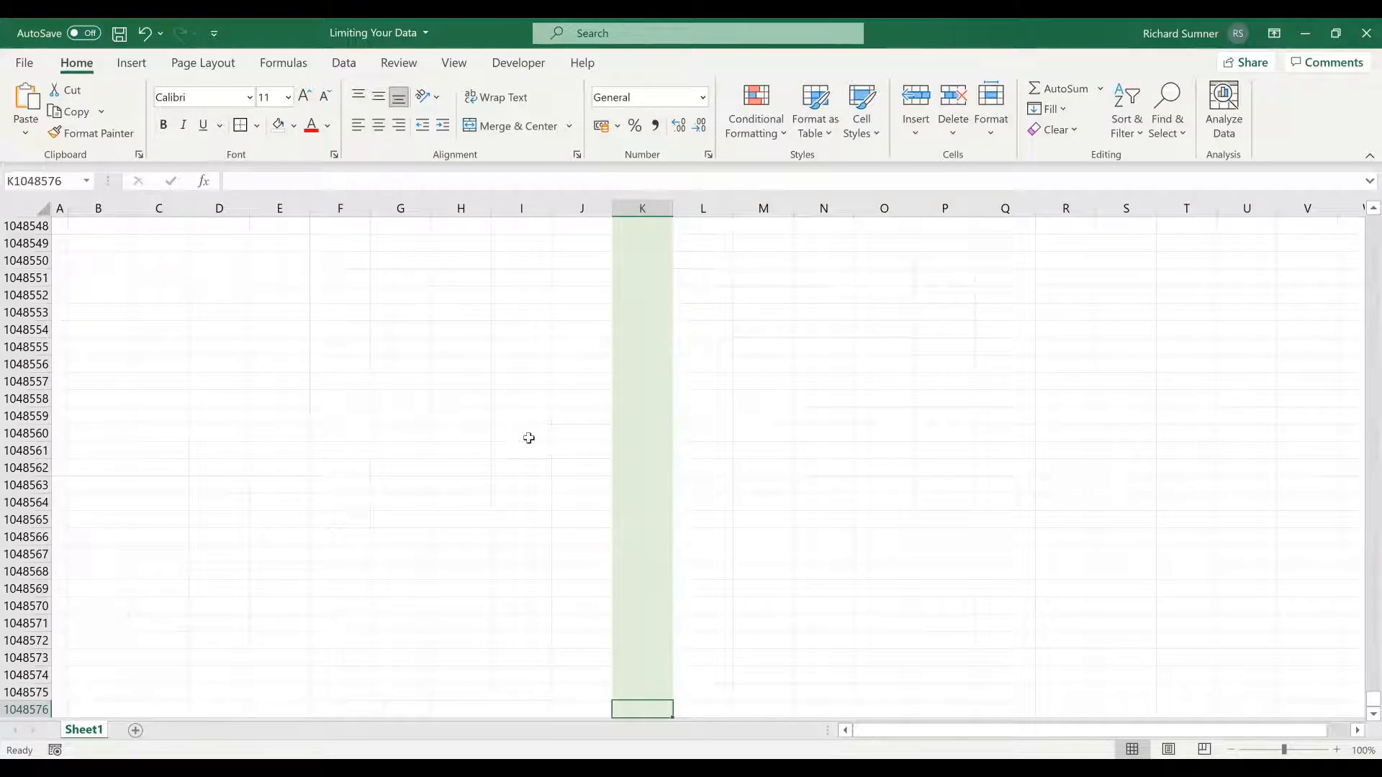
pyautogui.hotkey('ctrl', 'Up')
pyautogui.hotkey('ctrl', 'Up')
pyautogui.hotkey('ctrl', 'Up')
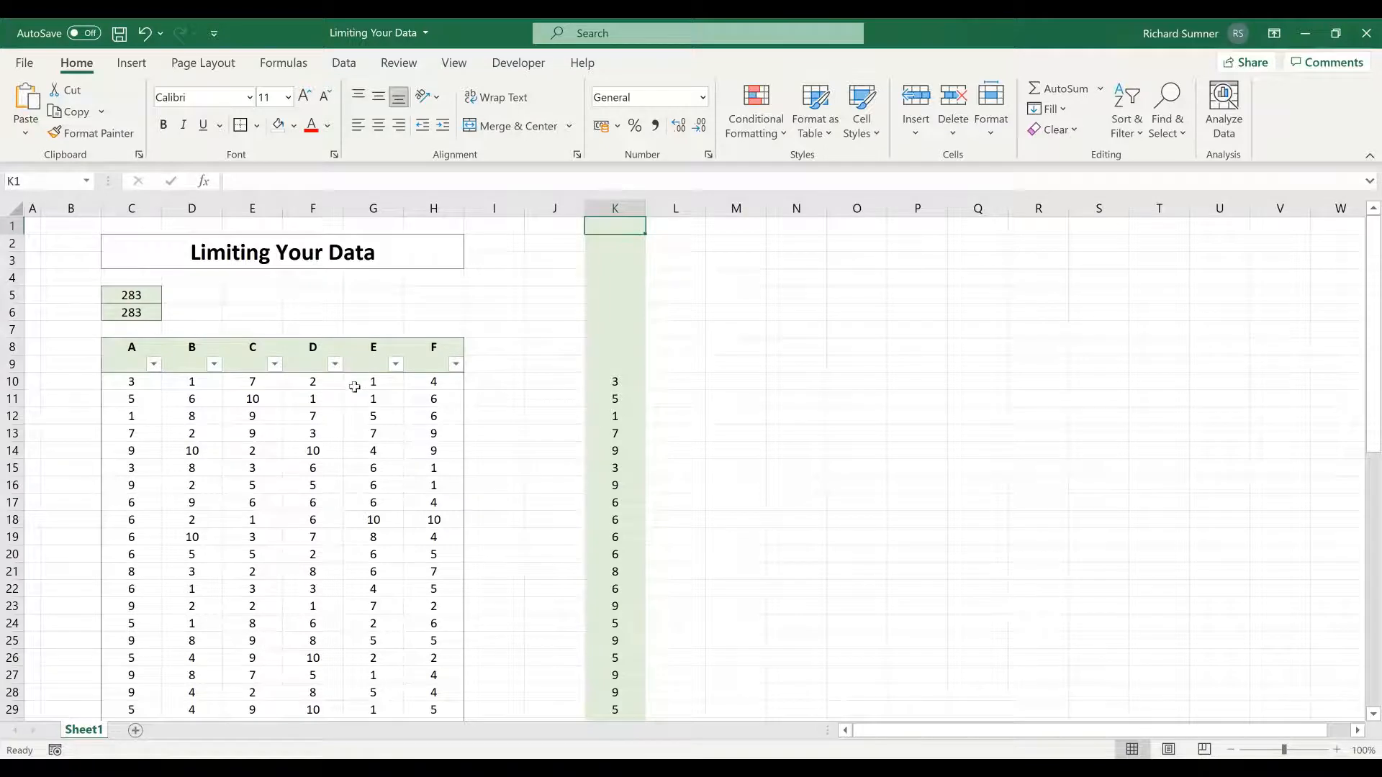
# - Hide all rows from row 61 down to the end of the worksheet
pyautogui.scroll(-11, 355, 387)
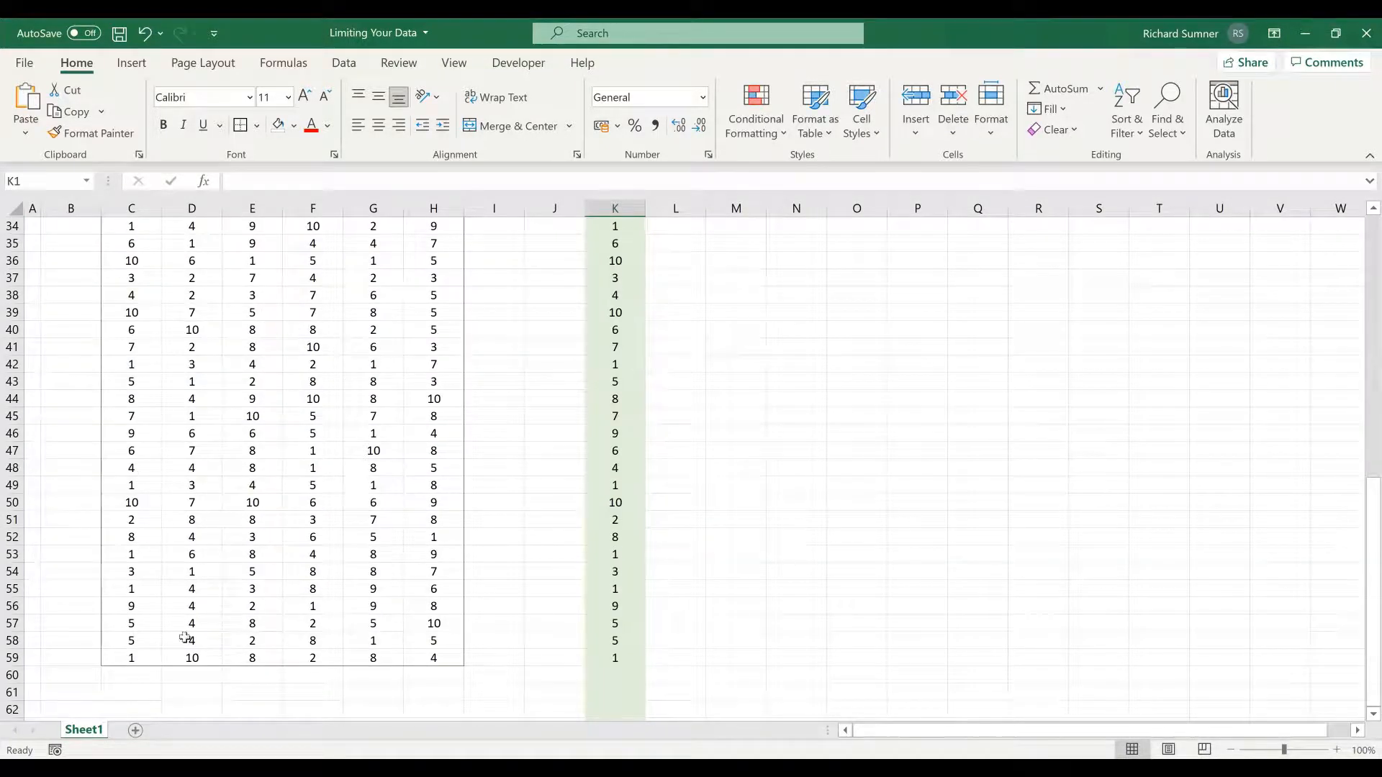
pyautogui.scroll(11, 400, 523)
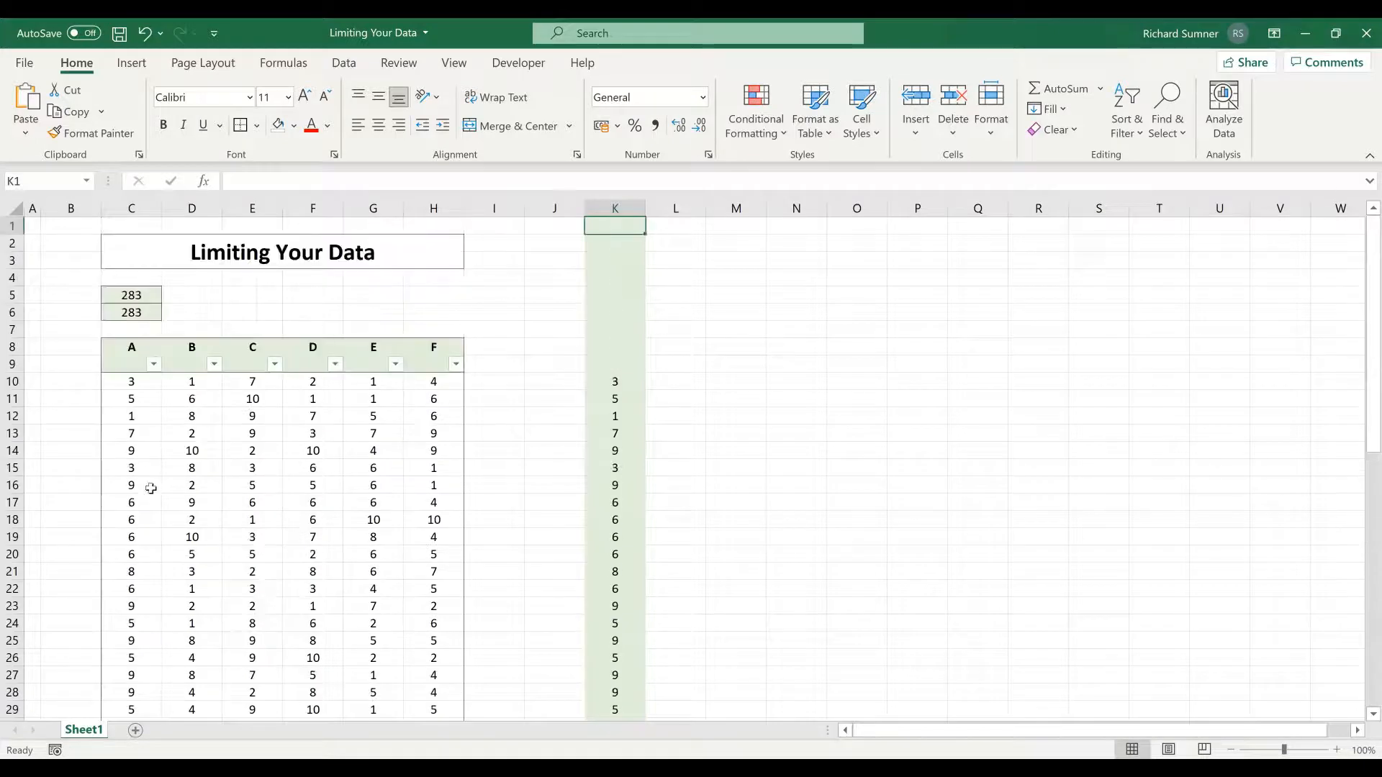
pyautogui.scroll(-6, 258, 525)
pyautogui.scroll(-12, 258, 525)
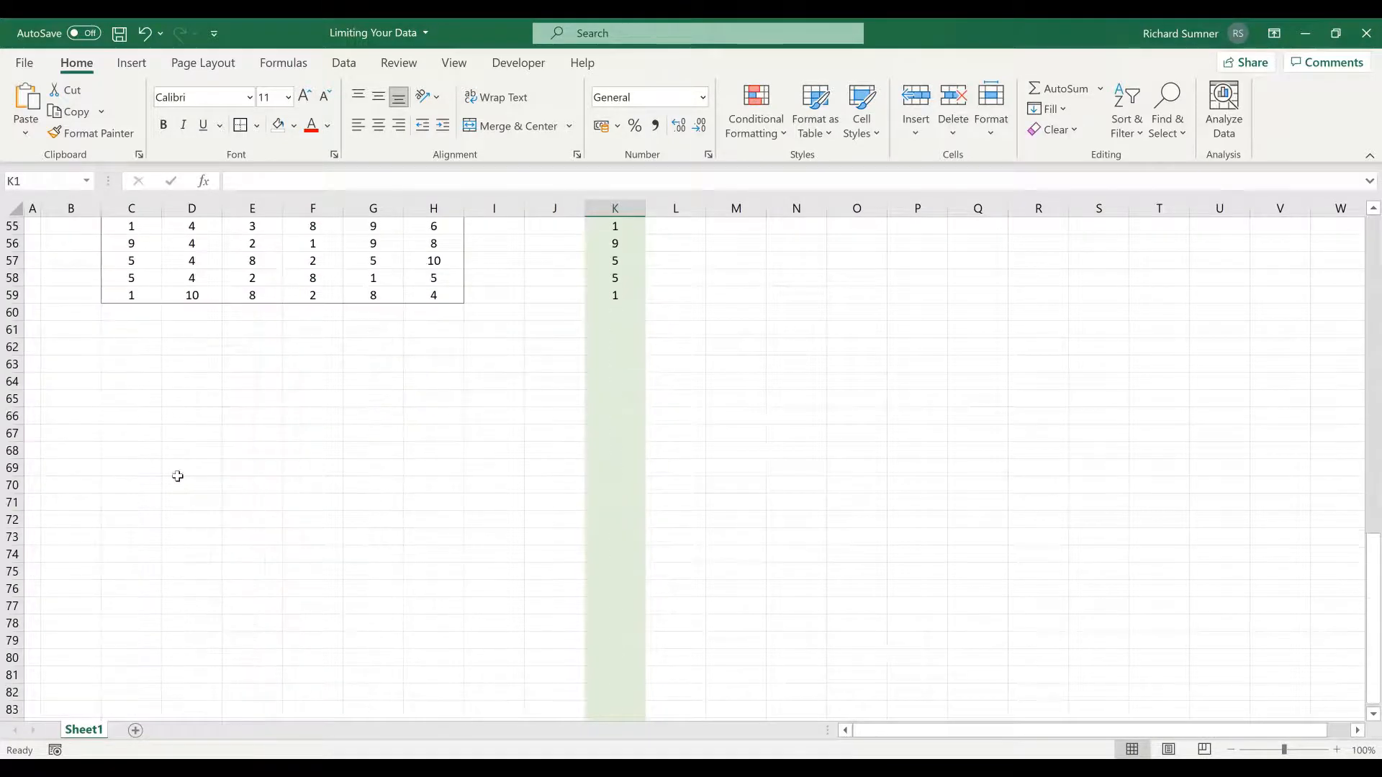
pyautogui.click(12, 329)
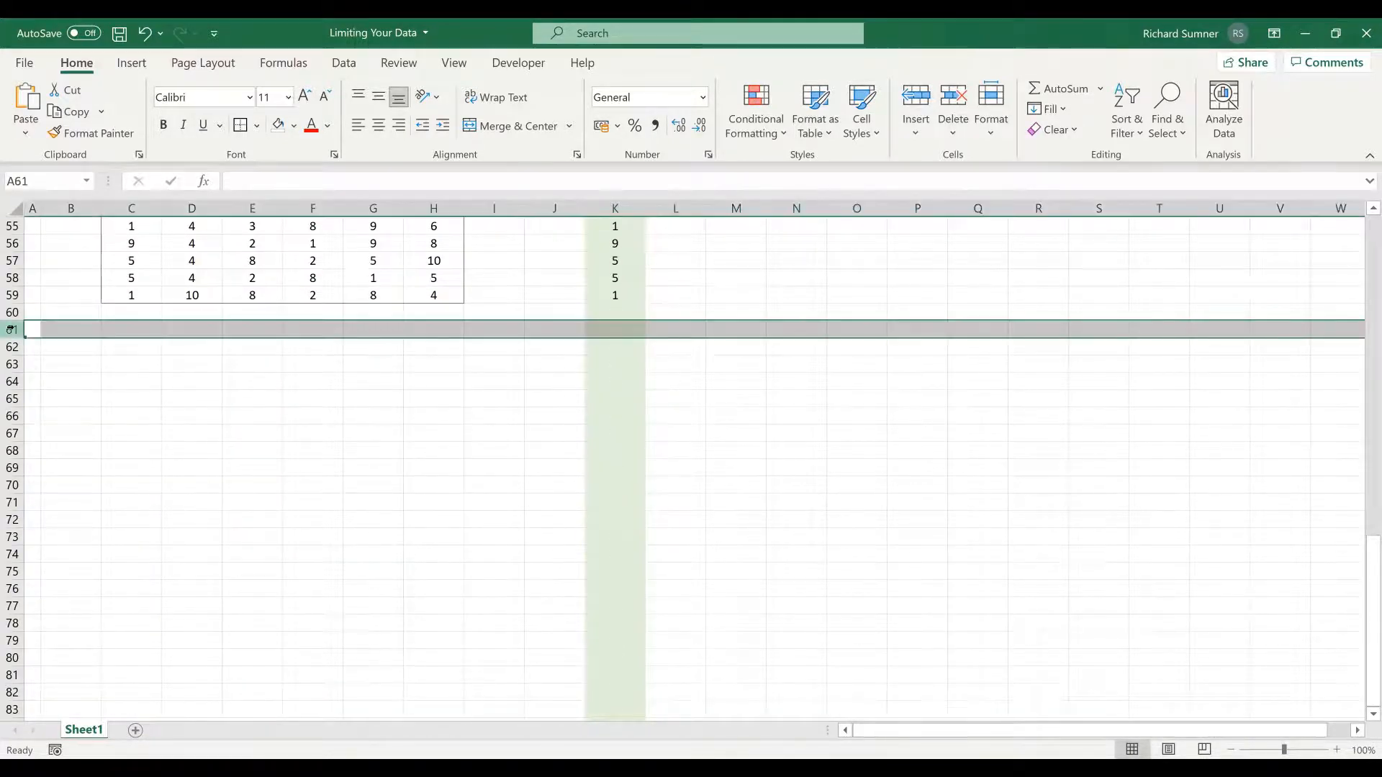
pyautogui.hotkey('ctrl', 'shift', 'Down')
pyautogui.rightClick(13, 329)
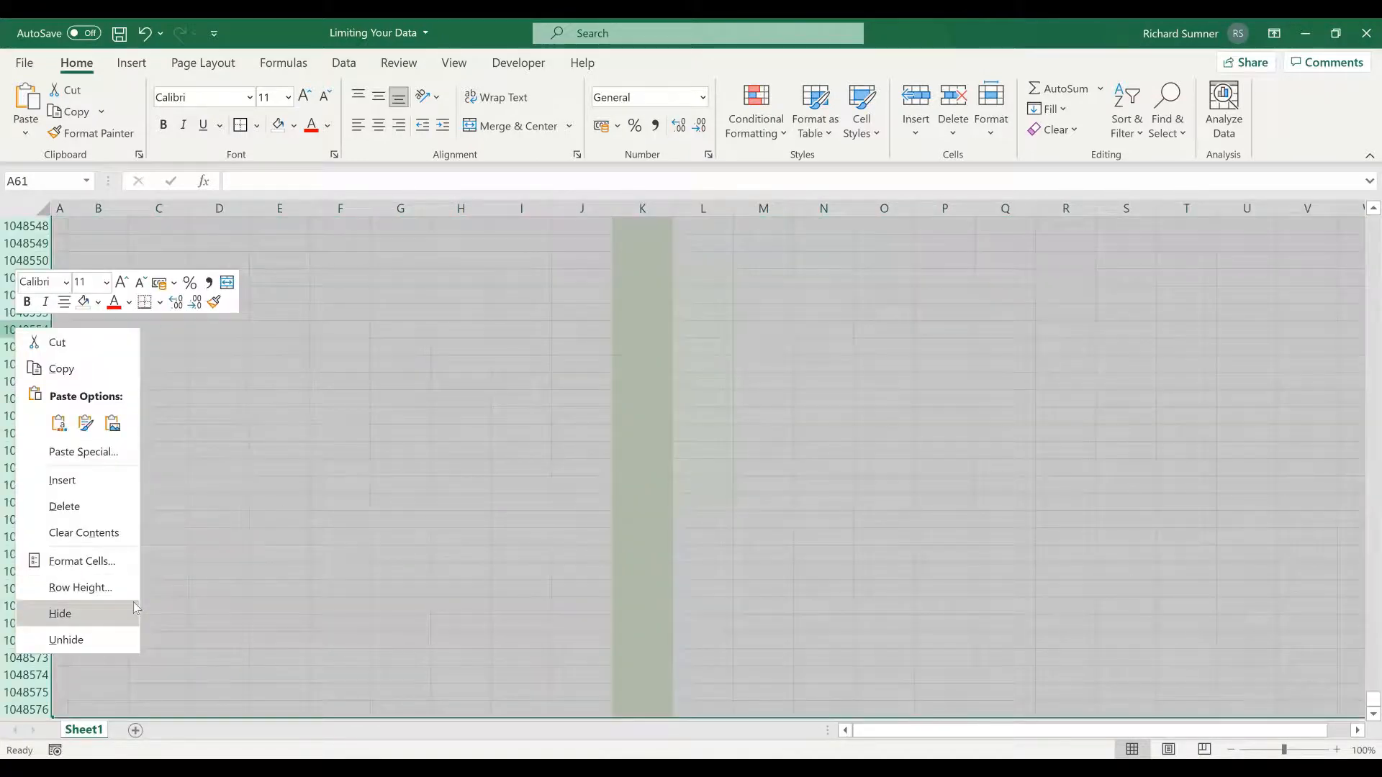
pyautogui.click(133, 604)
# - Remove the Locked protection setting from the table's filter row and data, cells C9:H59
pyautogui.click(242, 356)
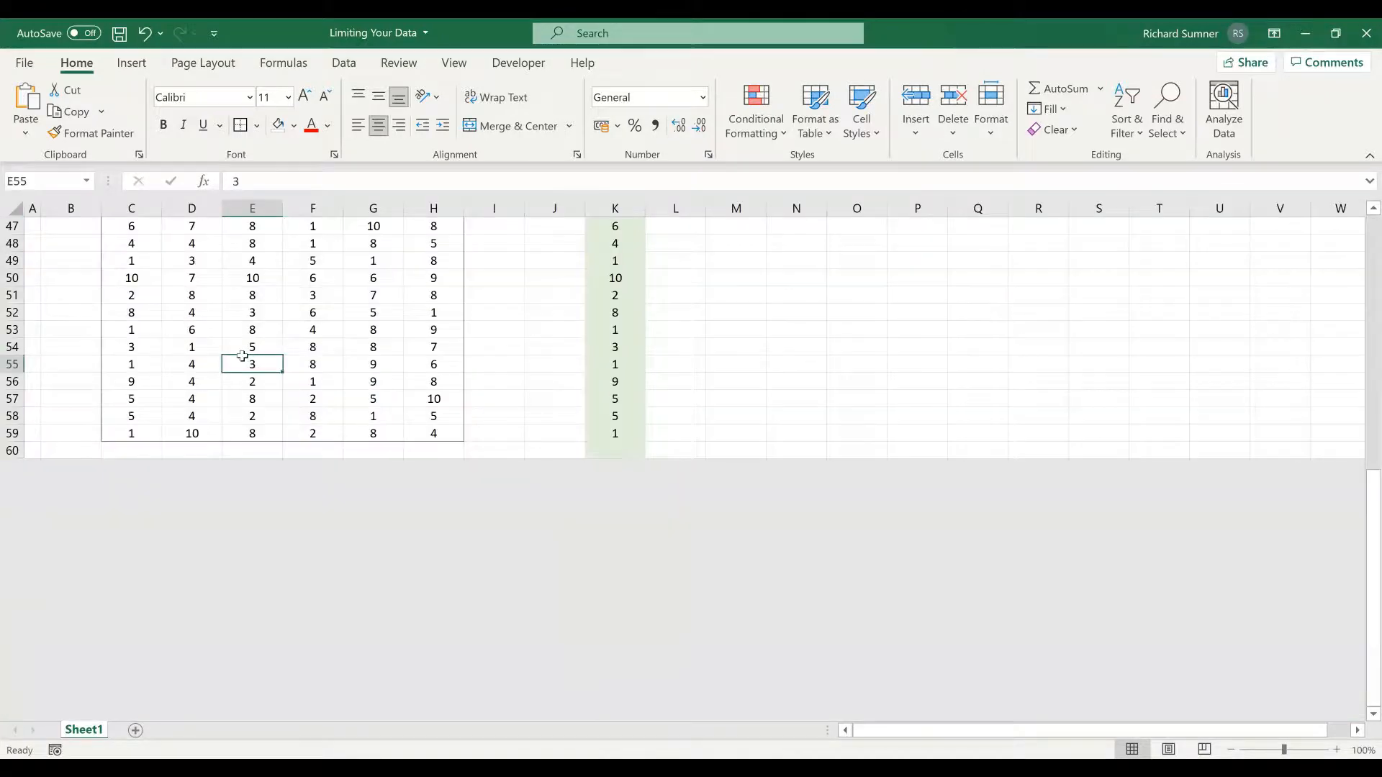
pyautogui.hotkey('ctrl', 'Up')
pyautogui.press('Left')
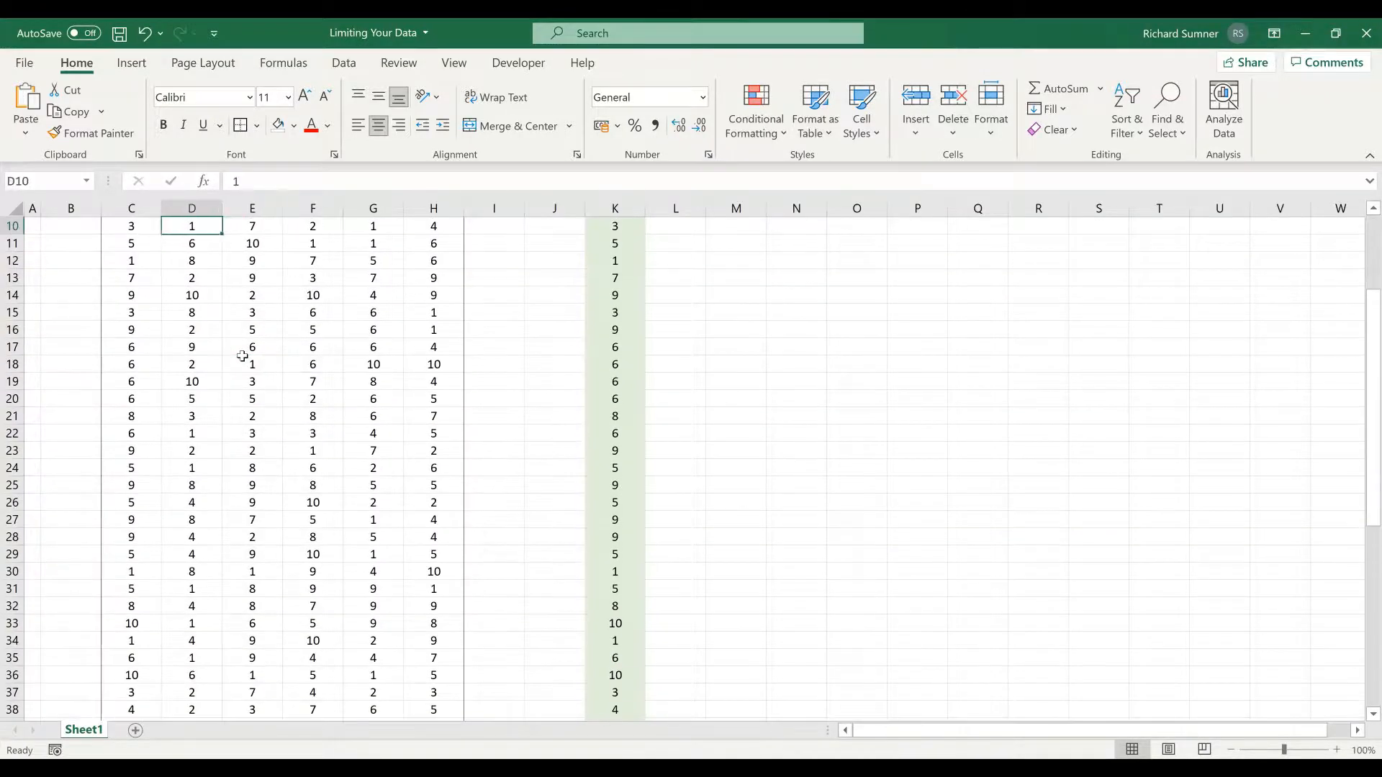
pyautogui.press('Up')
pyautogui.press('Up')
pyautogui.press('Left')
pyautogui.press('Down')
pyautogui.hotkey('shift', 'Right')
pyautogui.hotkey('shift', 'Right')
pyautogui.hotkey('shift', 'Right')
pyautogui.hotkey('shift', 'Right')
pyautogui.hotkey('shift', 'Right')
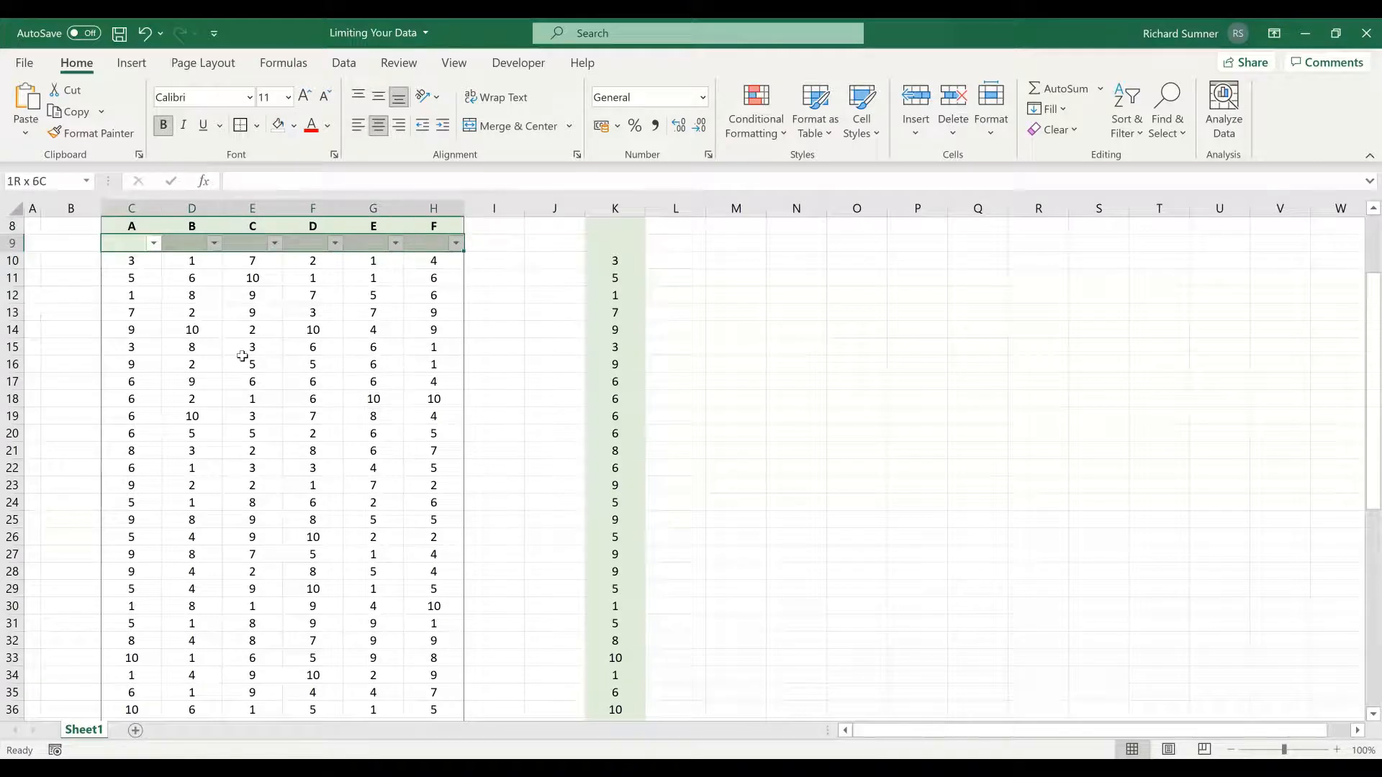
pyautogui.hotkey('ctrl', 'shift', 'Down')
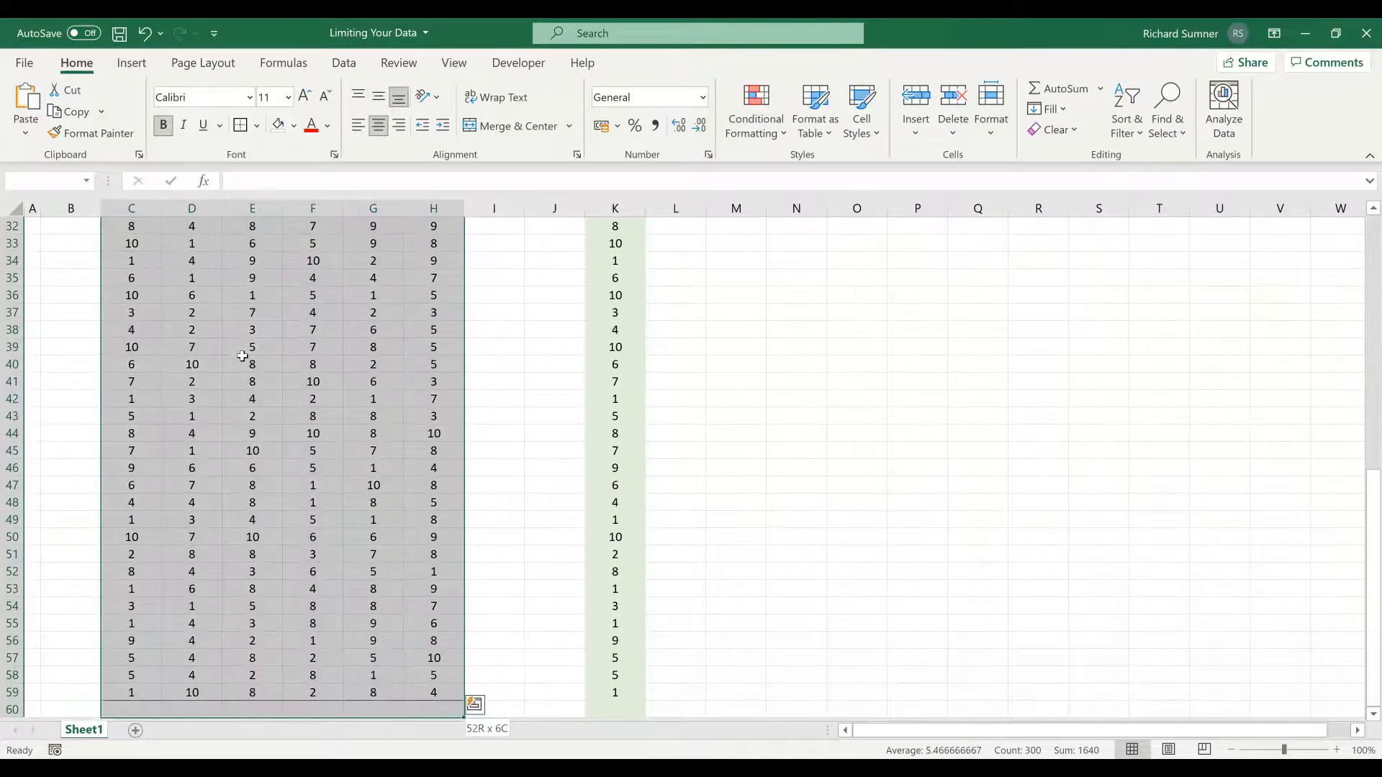
pyautogui.rightClick(242, 357)
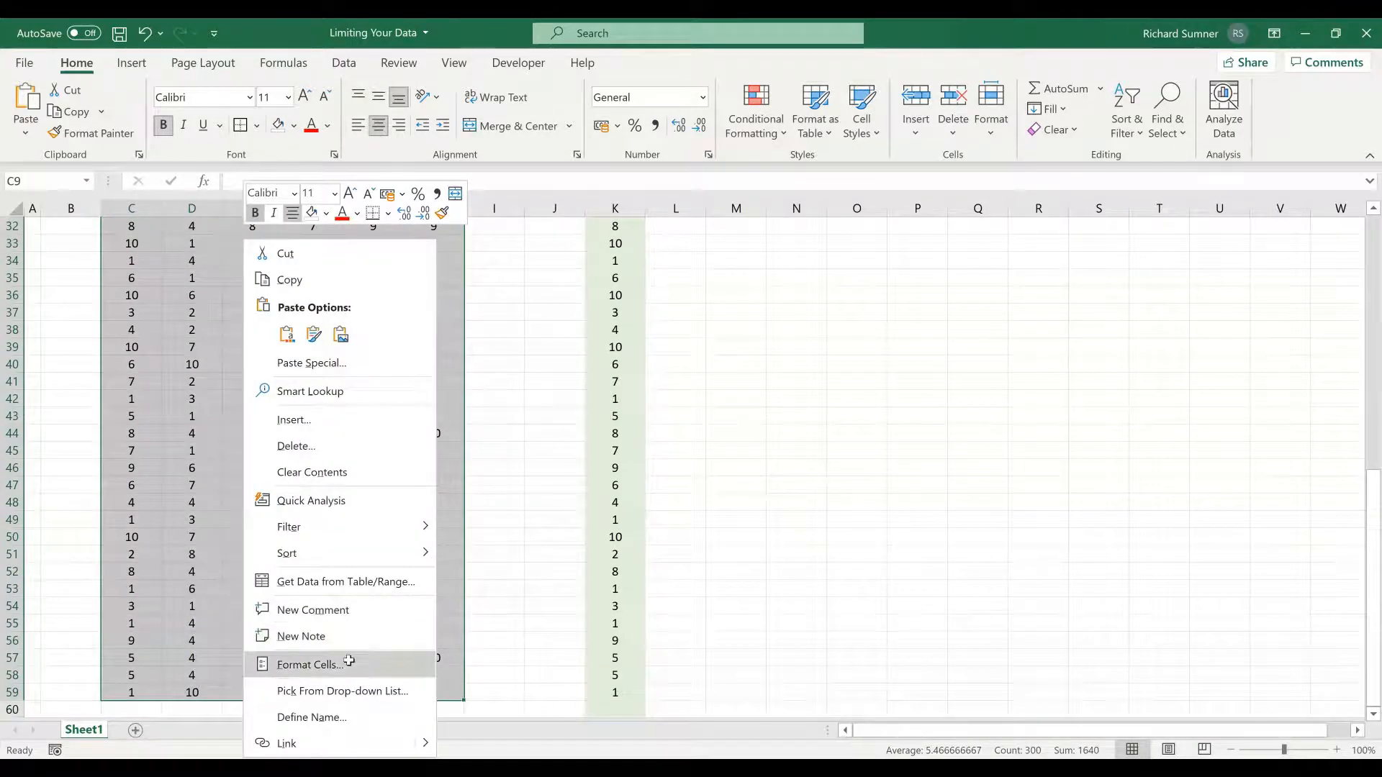
pyautogui.click(349, 661)
pyautogui.click(142, 345)
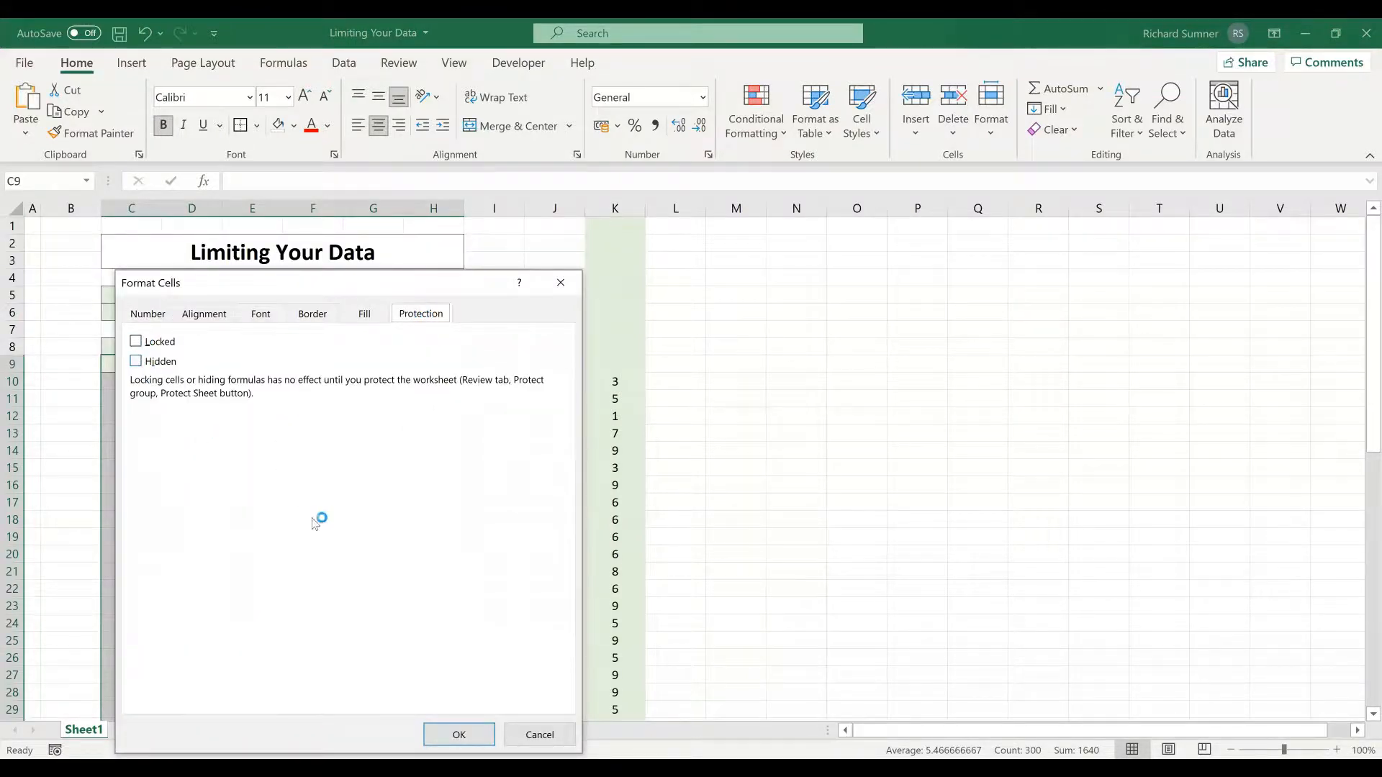
pyautogui.click(460, 735)
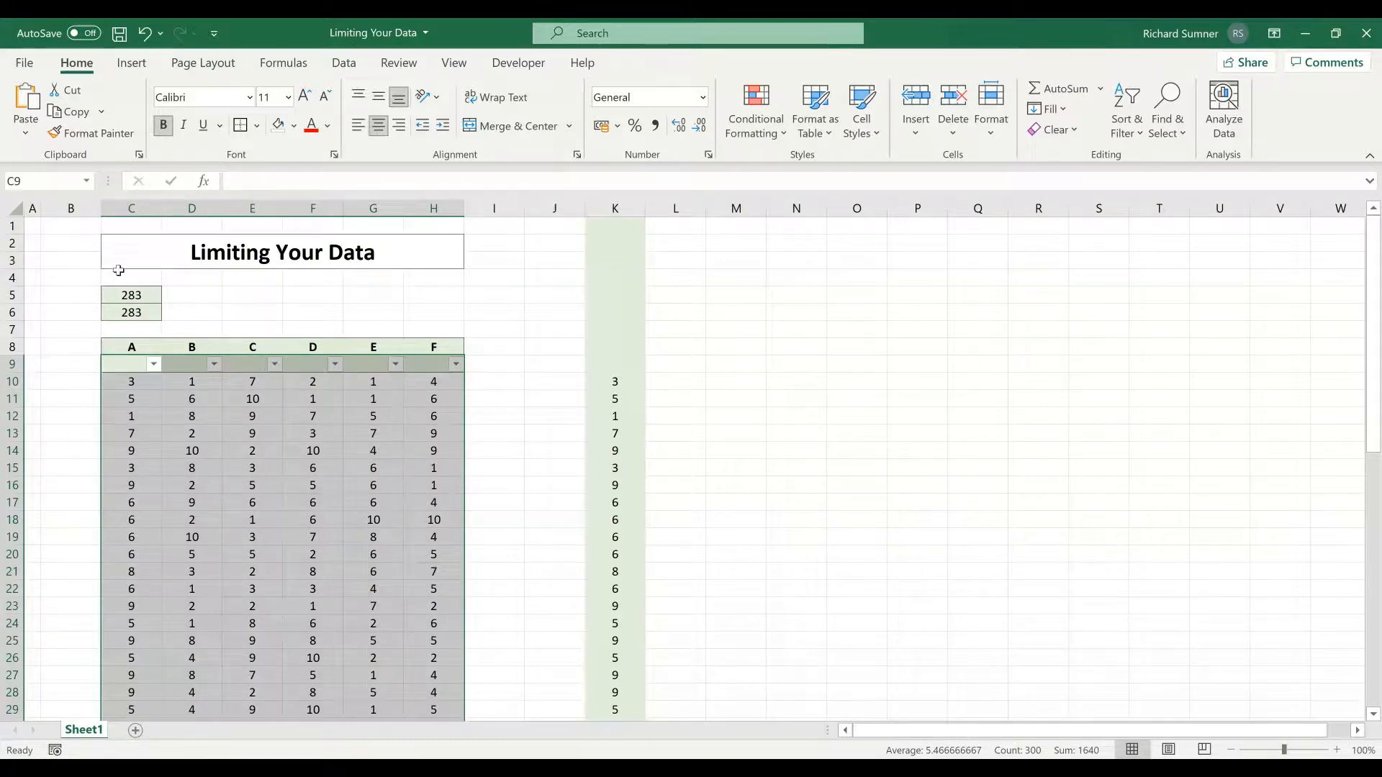
# - Compare the SUM formulas in C6 and C5 and the ranges they cover
pyautogui.click(35, 226)
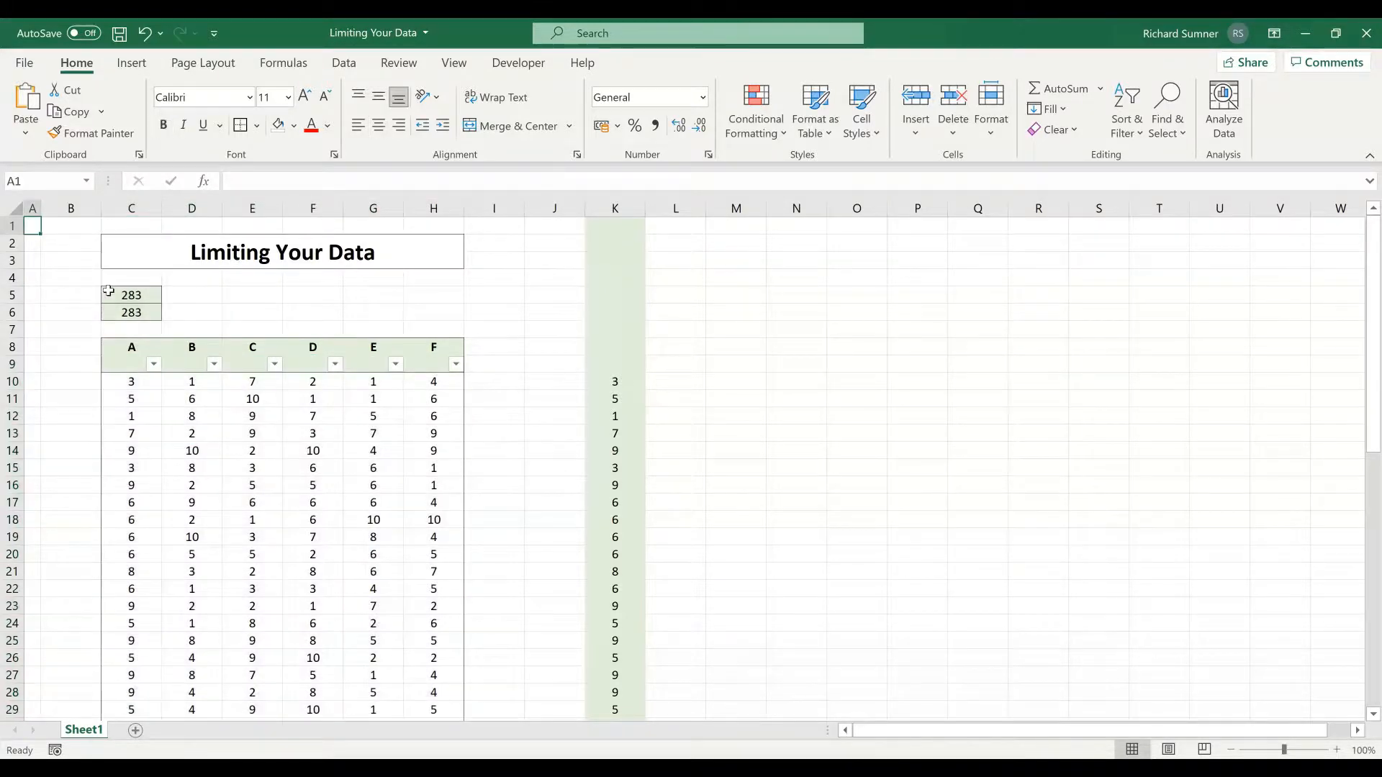
pyautogui.click(149, 313)
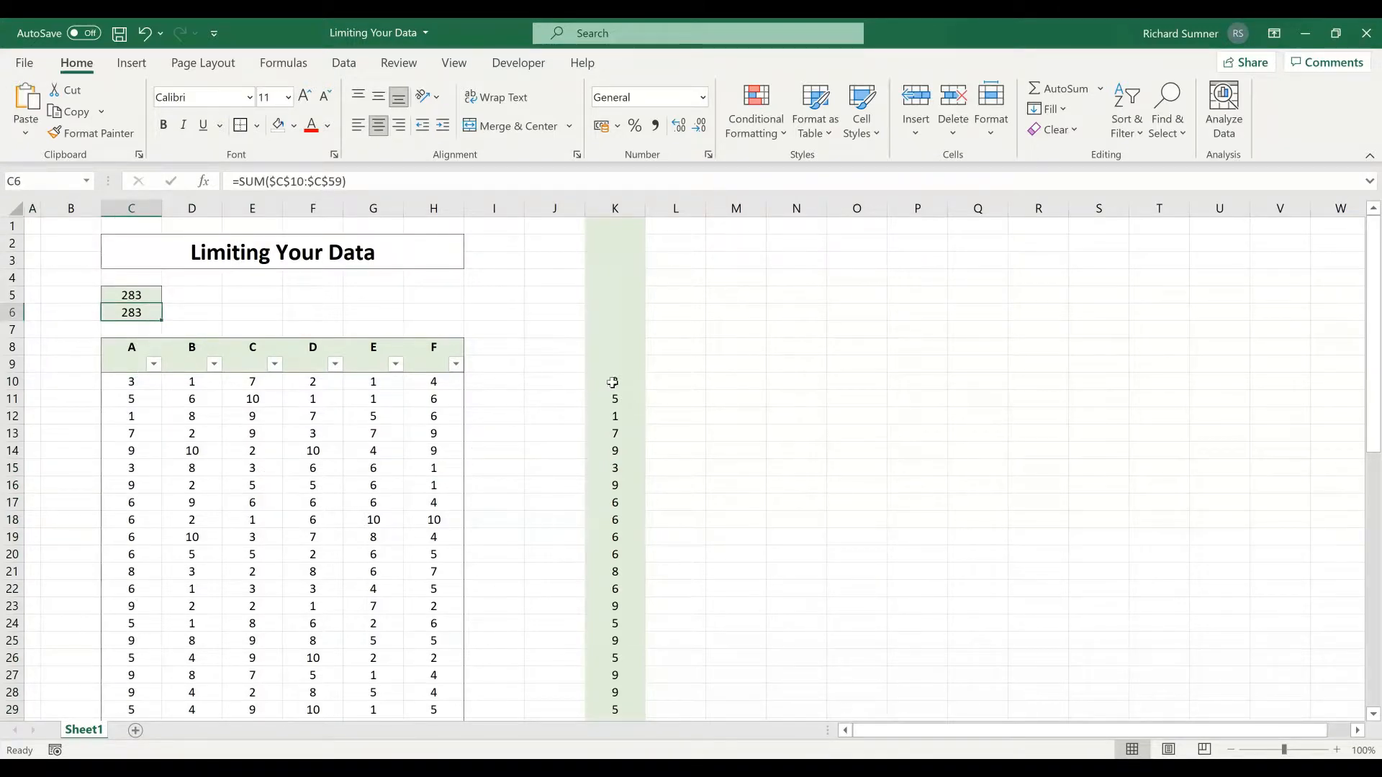
pyautogui.click(152, 296)
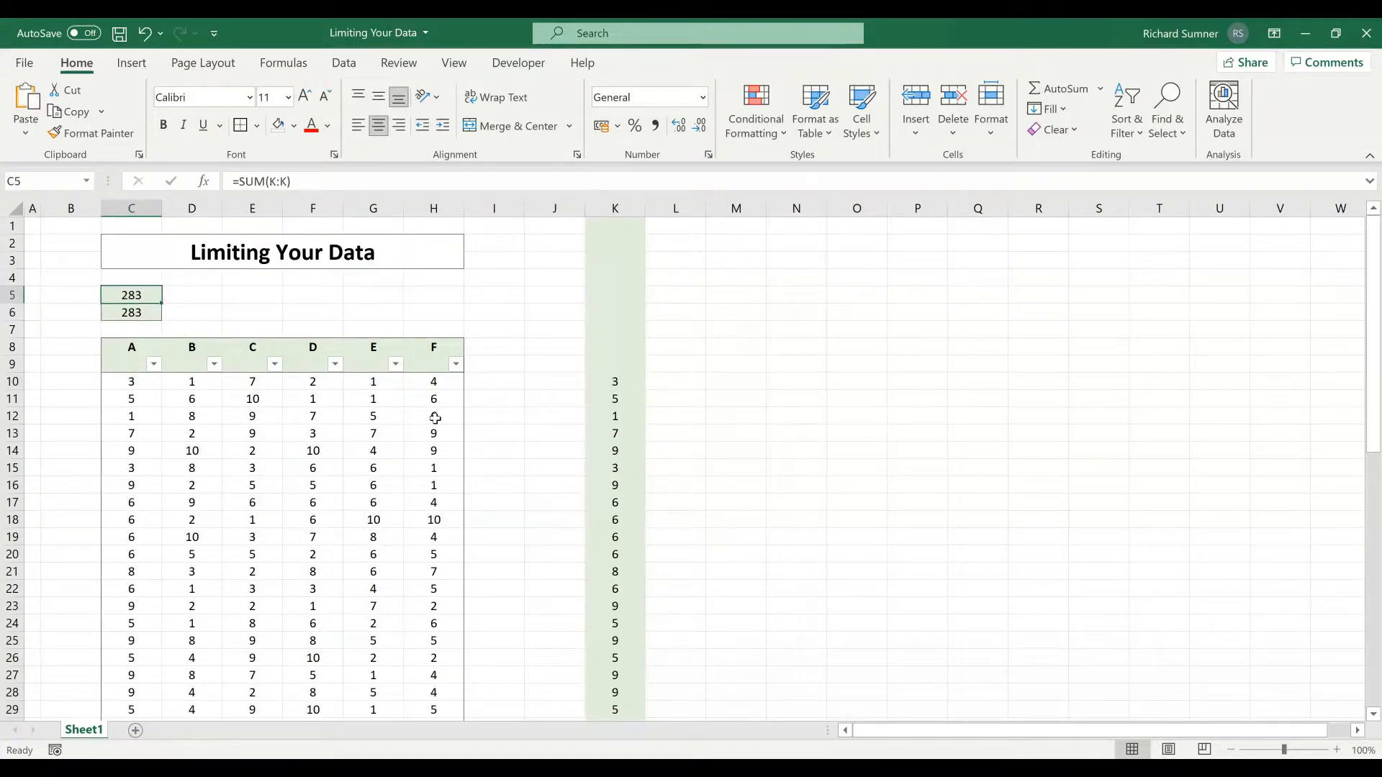